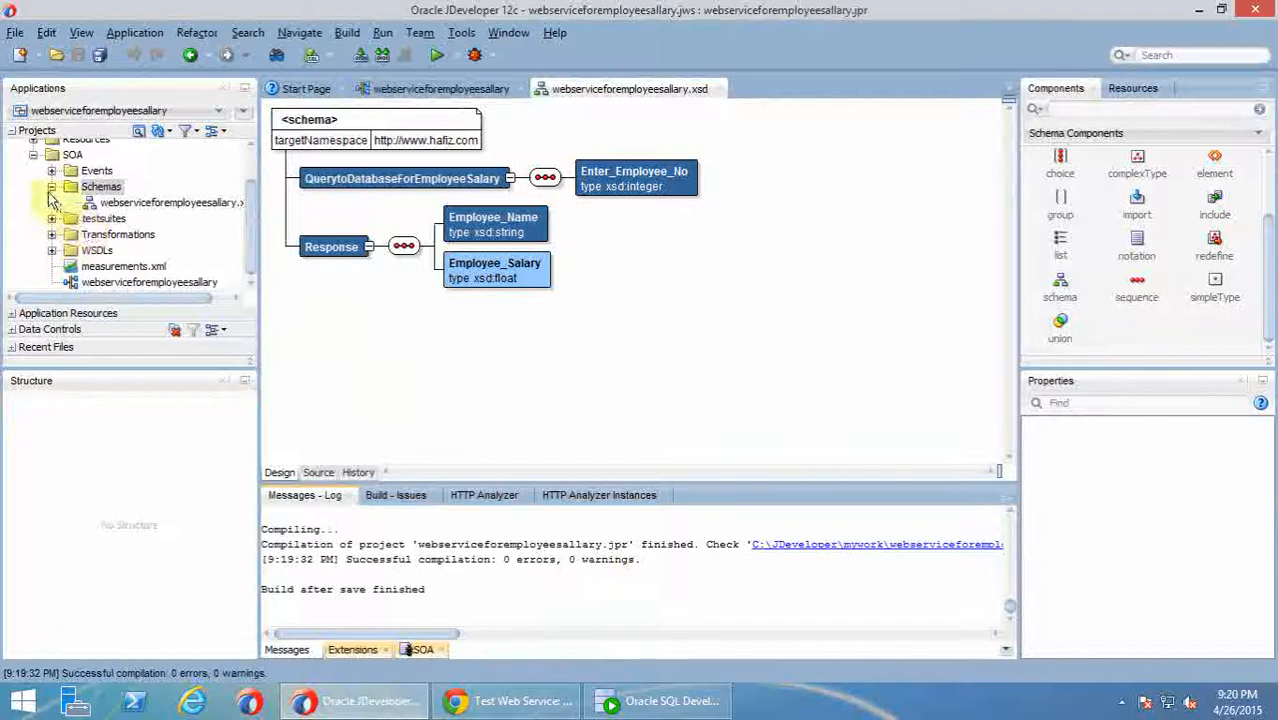
Step: Add a BPEL Process to the webserviceforemployeesallary composite and name it BPELwebserviceforemployeesallary
click(73, 291)
double_click(73, 291)
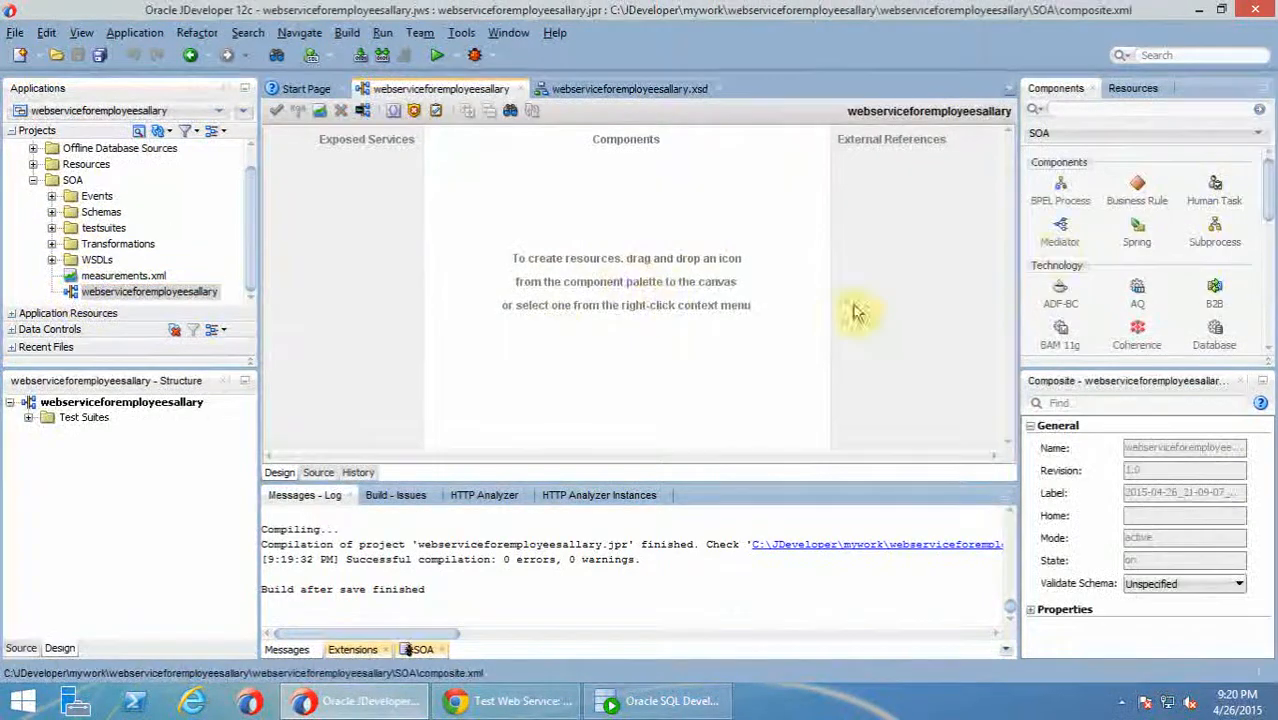
drag(1066, 192, 631, 232)
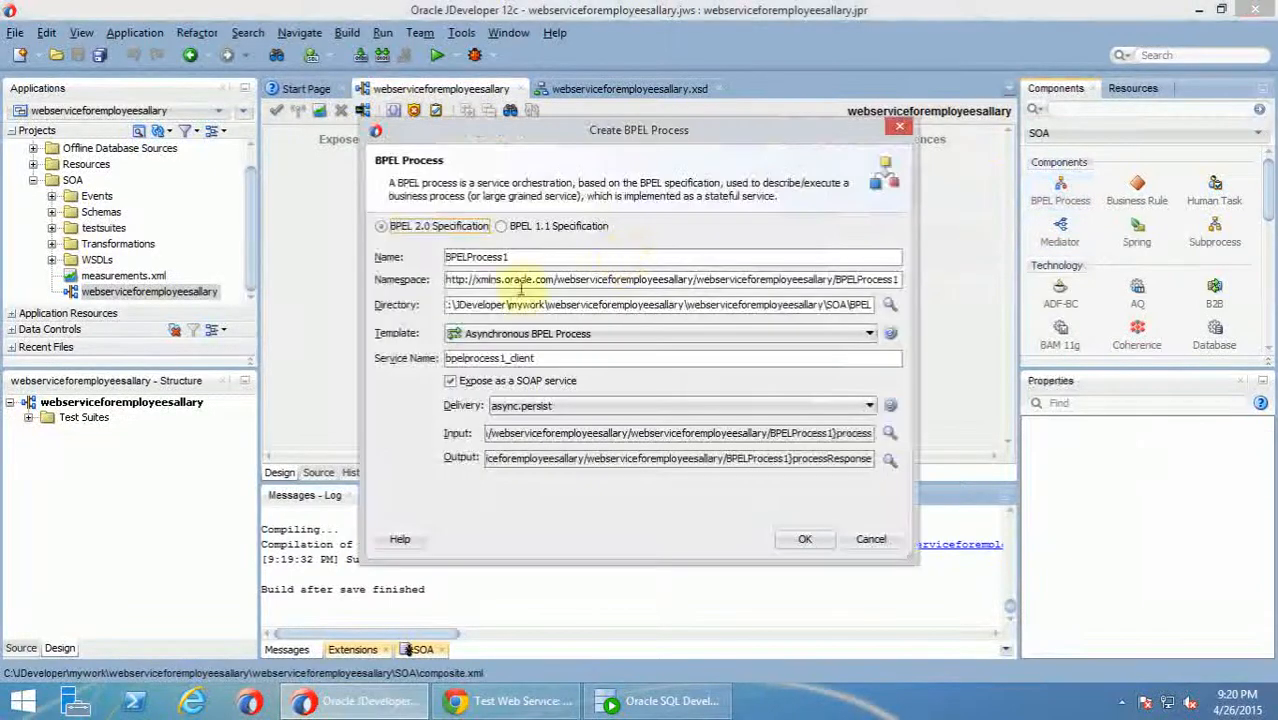
drag(517, 258, 475, 258)
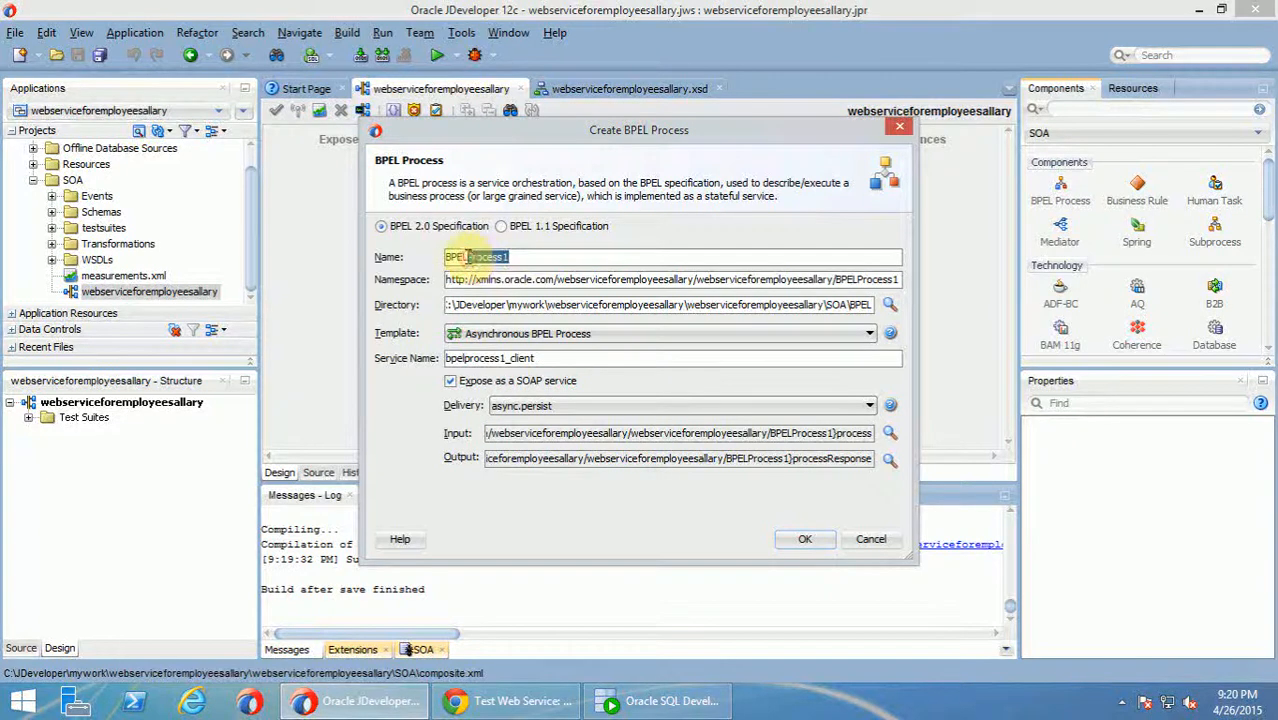
text(webserviceforemployeesallary)
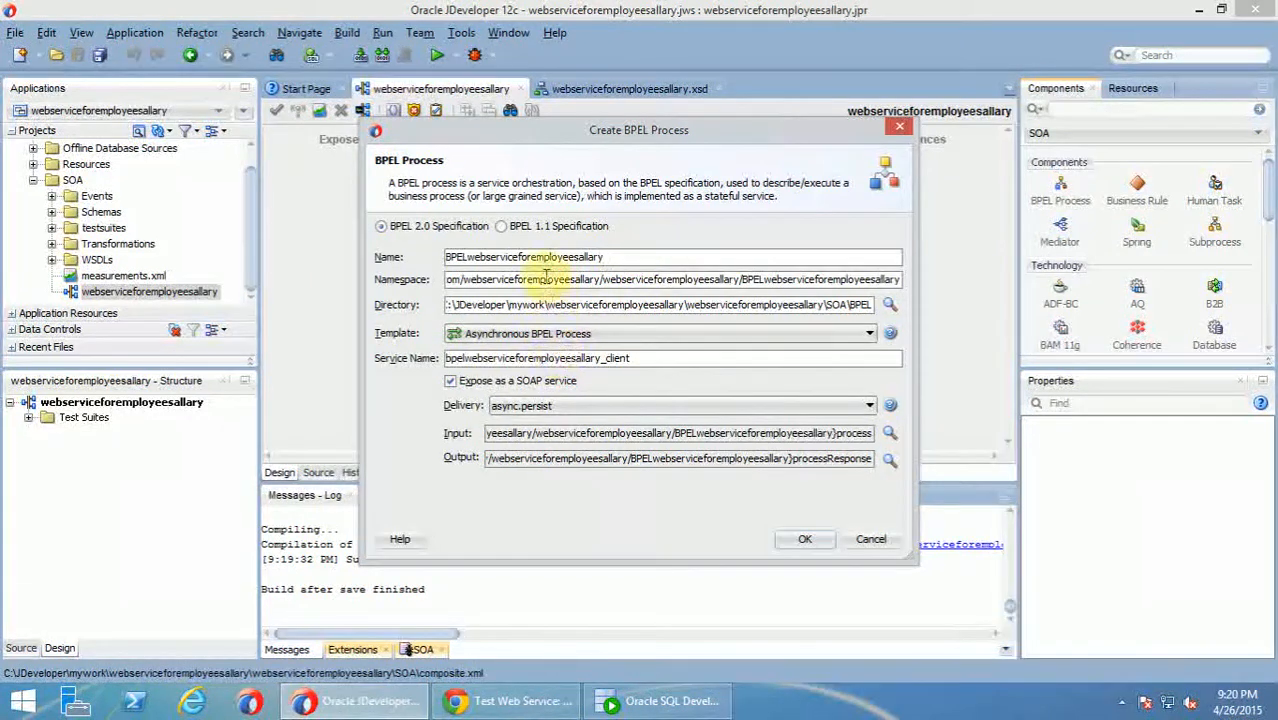
Step: Set the BPEL process template to Synchronous BPEL Process
click(547, 335)
click(549, 337)
click(547, 335)
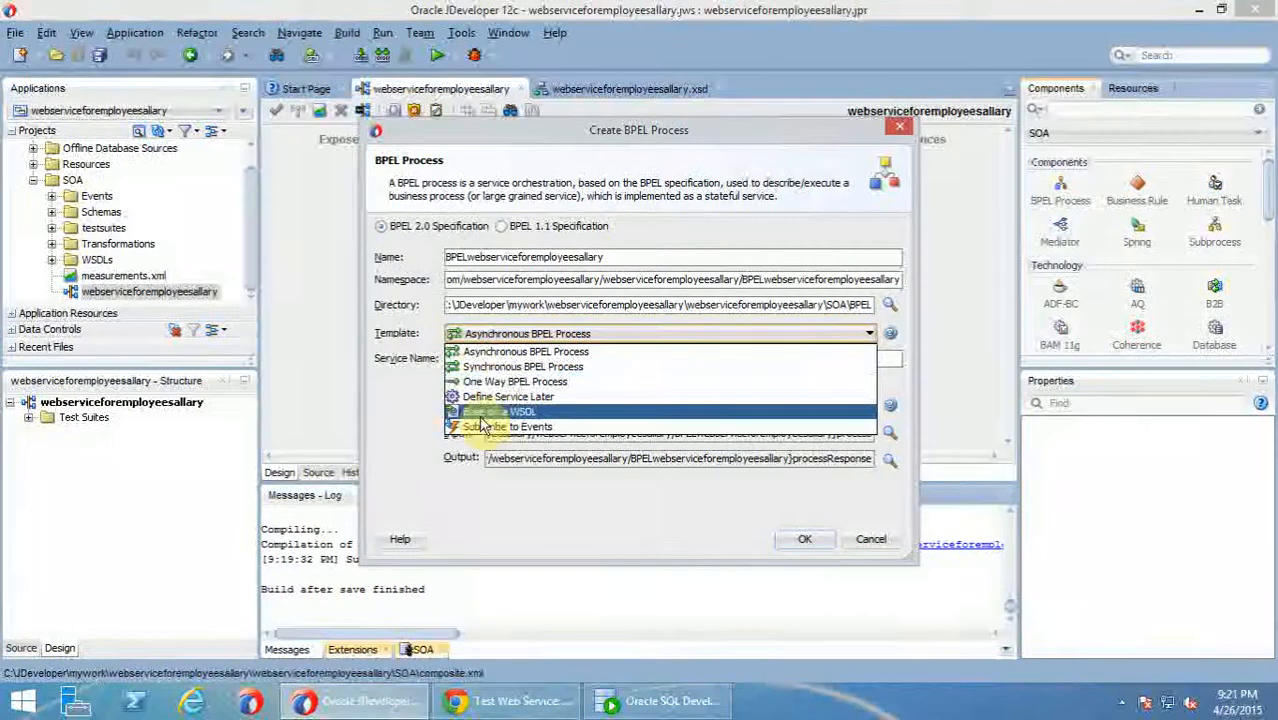
click(515, 366)
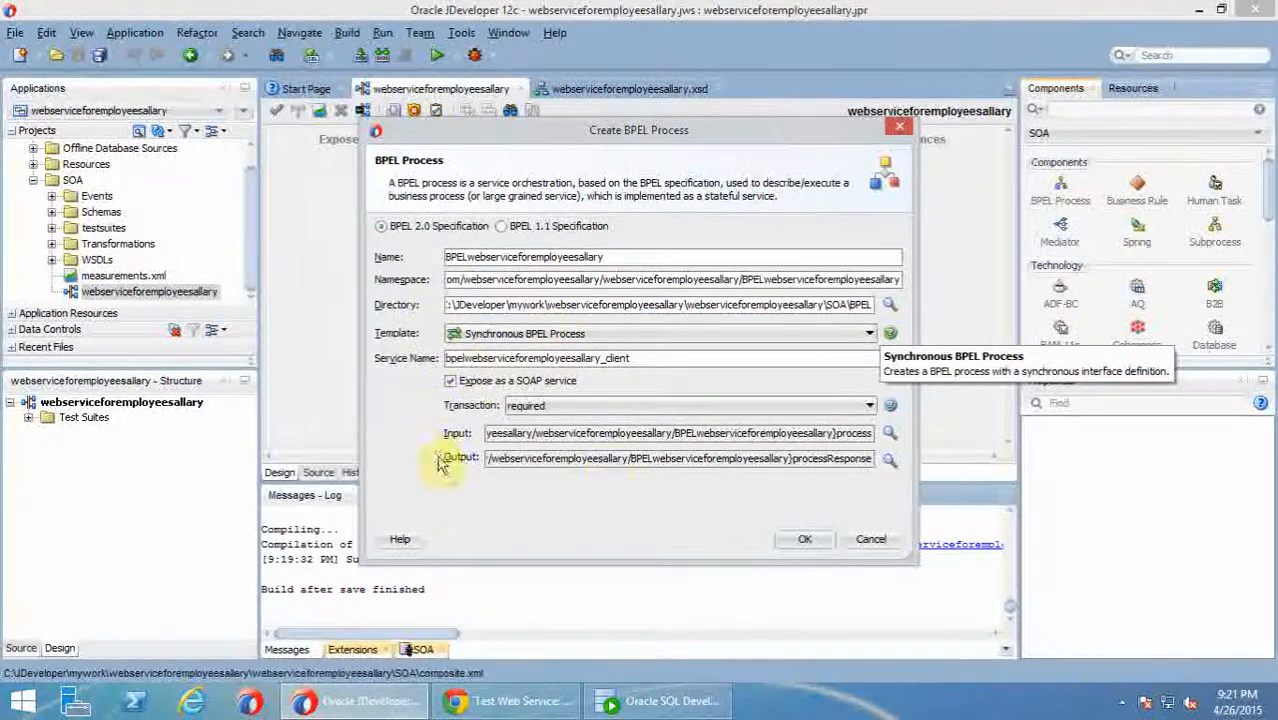
Step: Set the BPEL process input to the QuerytoDatabaseForEmployeeSalary element from the project schema webserviceforemployeesallary.xsd
click(889, 434)
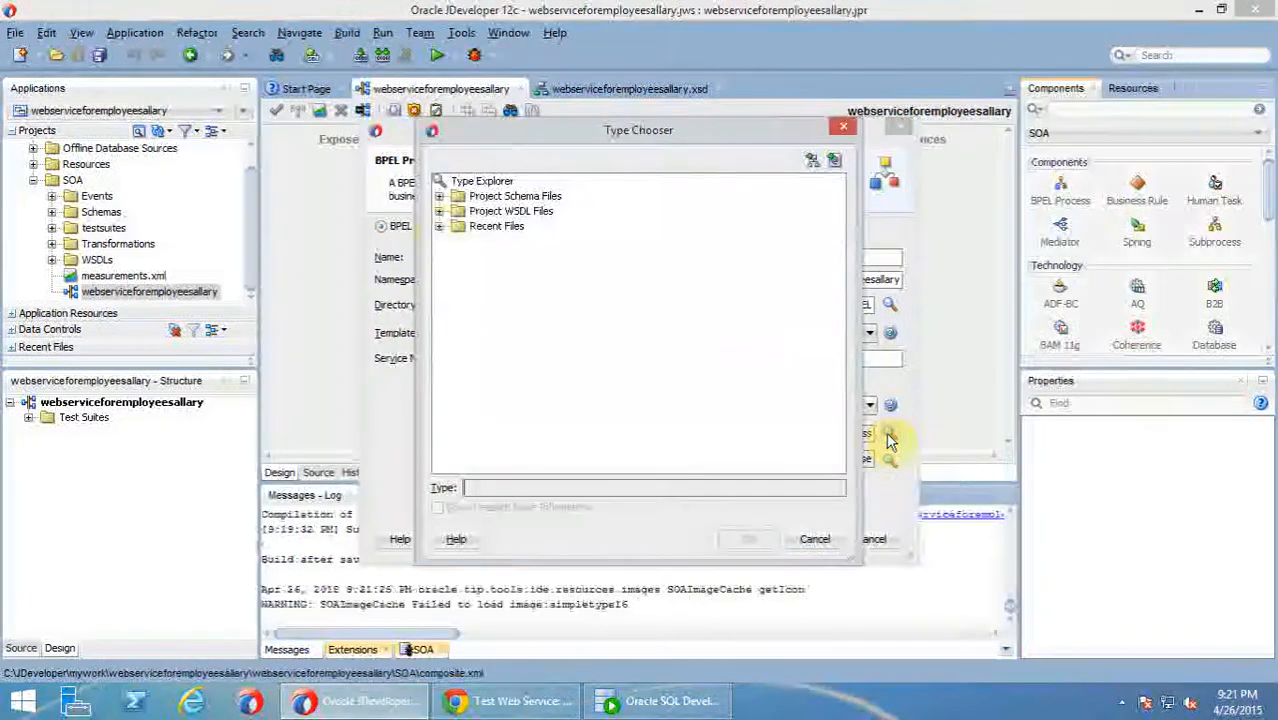
click(439, 196)
click(458, 211)
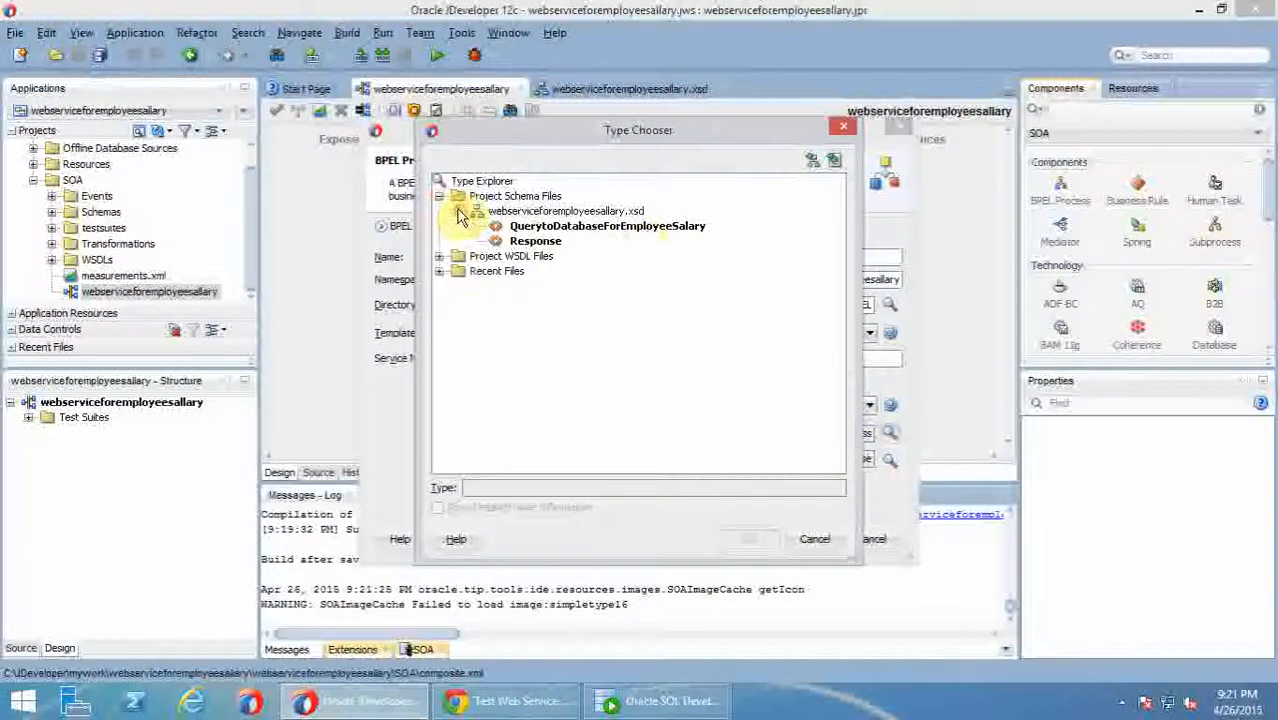
click(600, 228)
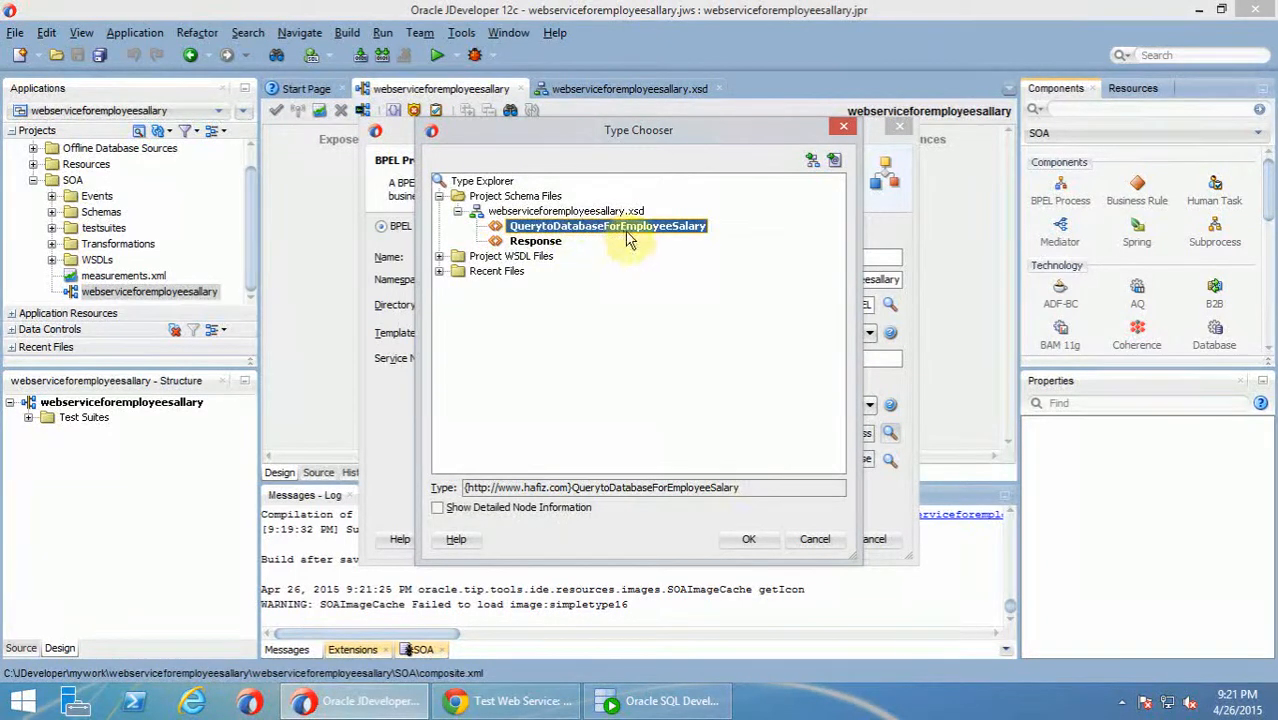
click(749, 538)
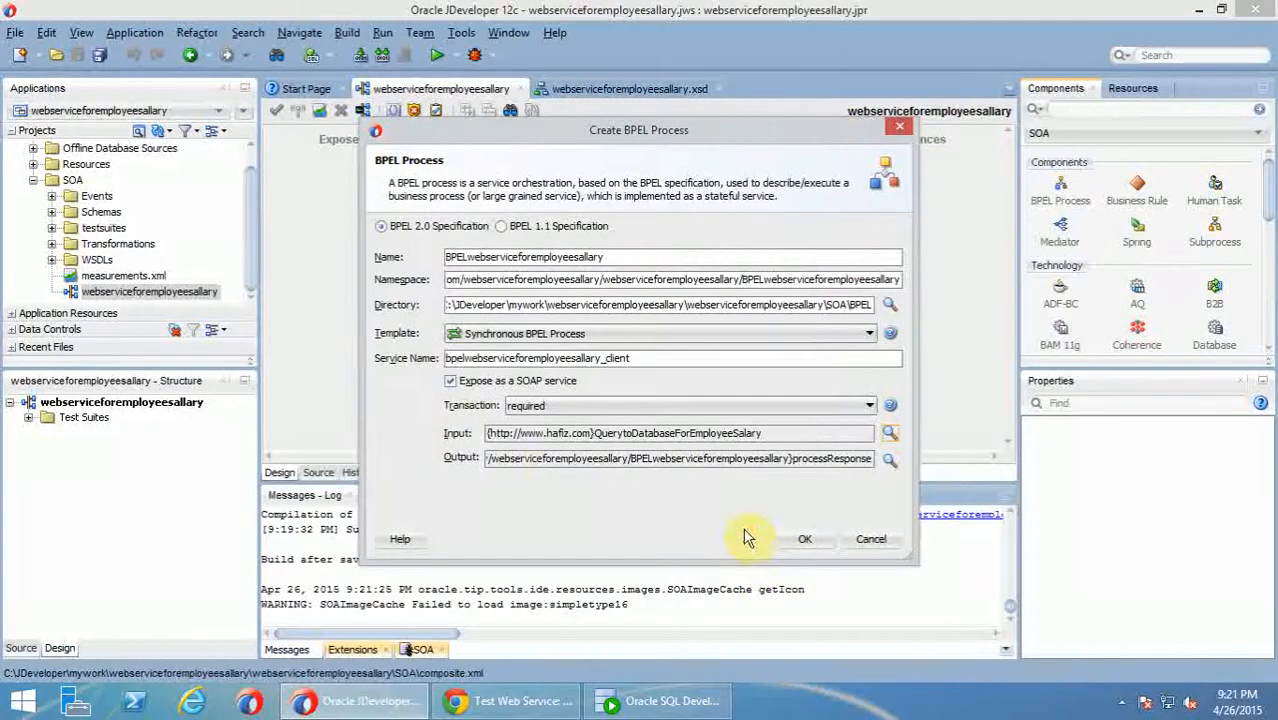
Step: Set the BPEL process output to the Response element from webserviceforemployeesallary.xsd and create the process
click(887, 459)
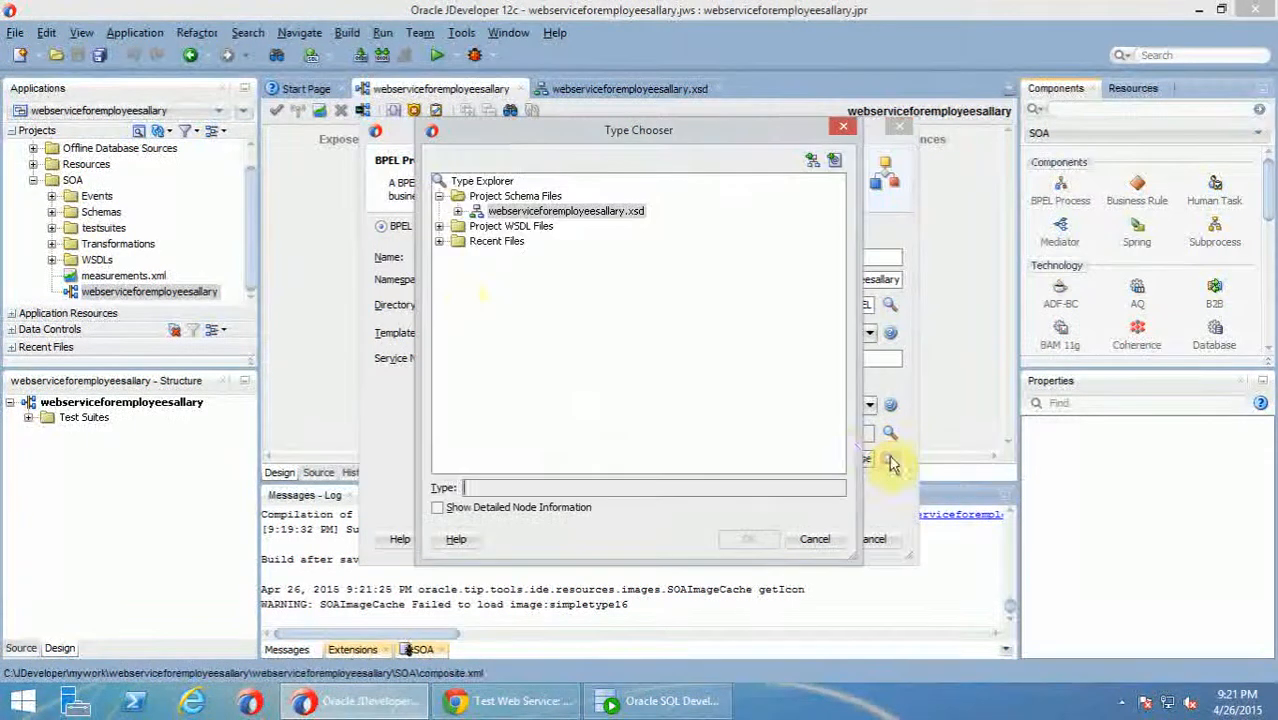
click(474, 211)
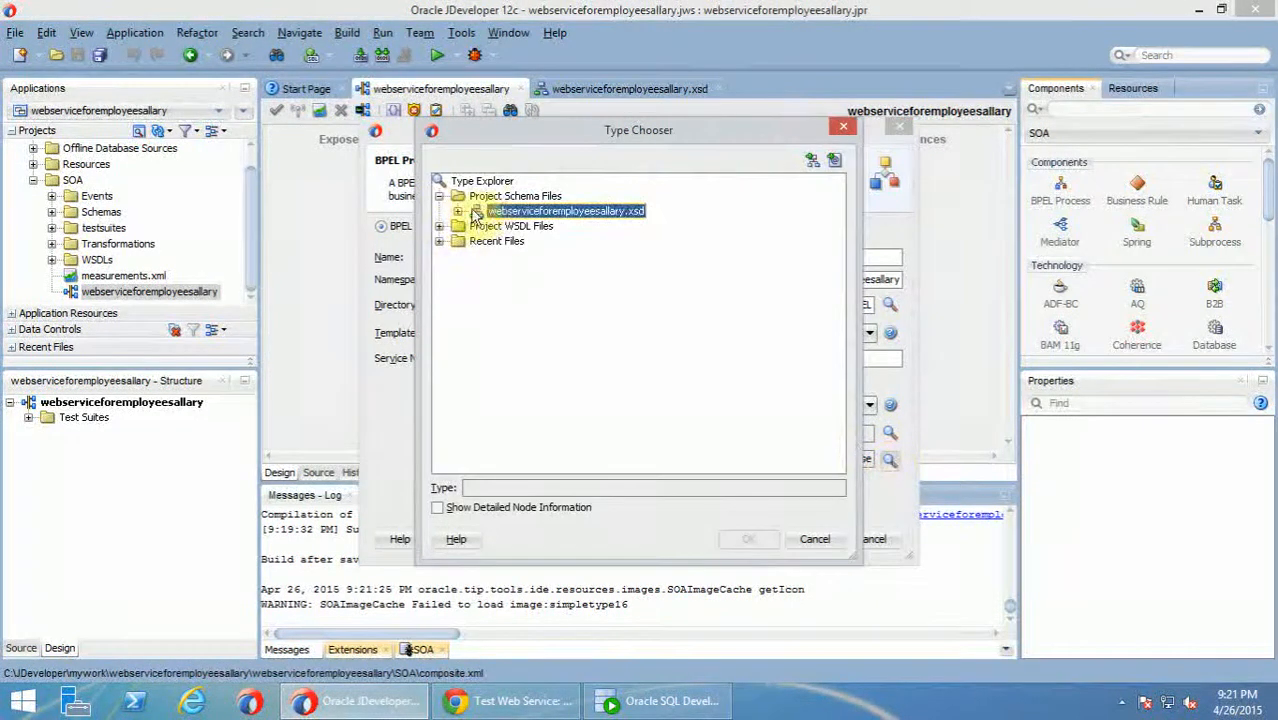
click(457, 211)
click(536, 243)
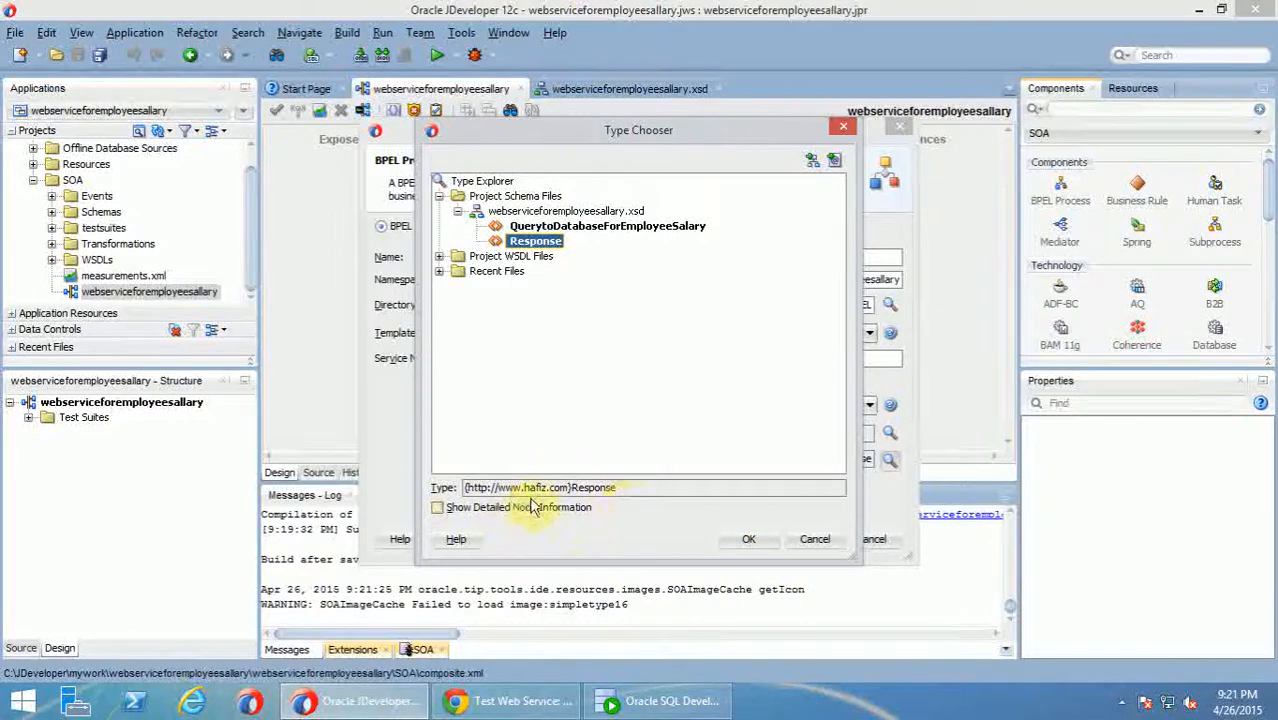
double_click(646, 492)
drag(646, 492, 476, 491)
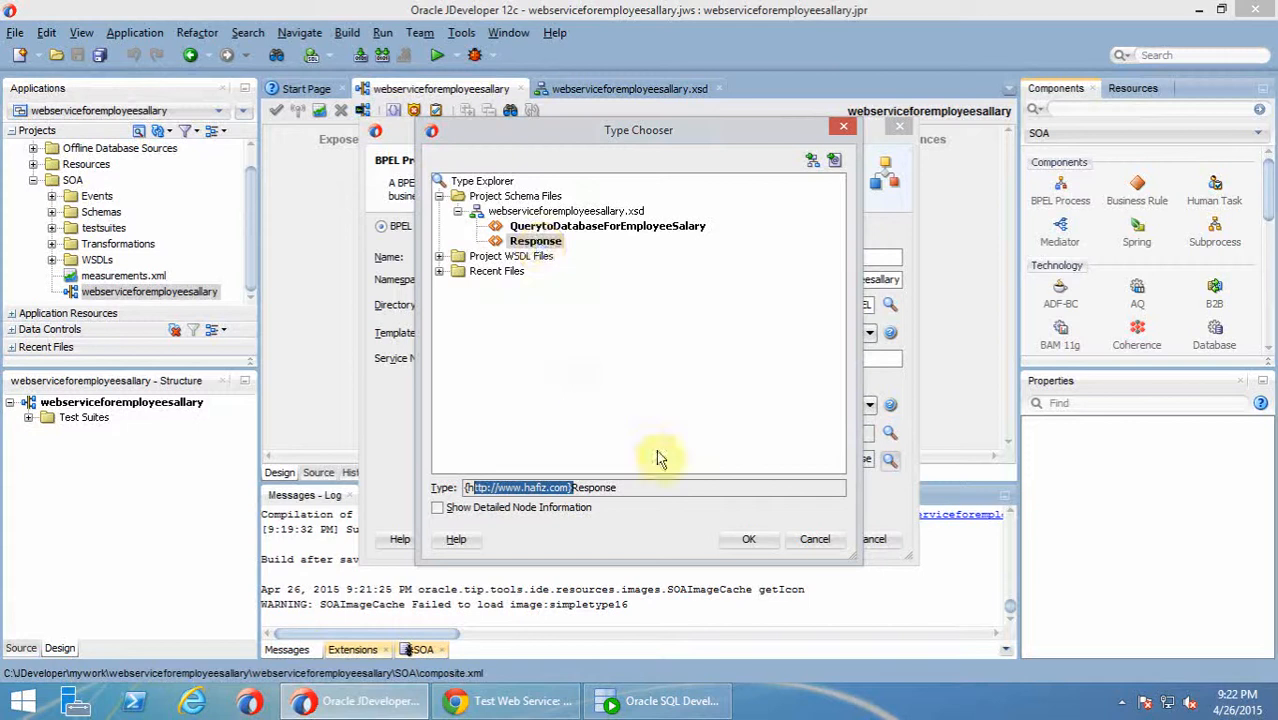
click(738, 540)
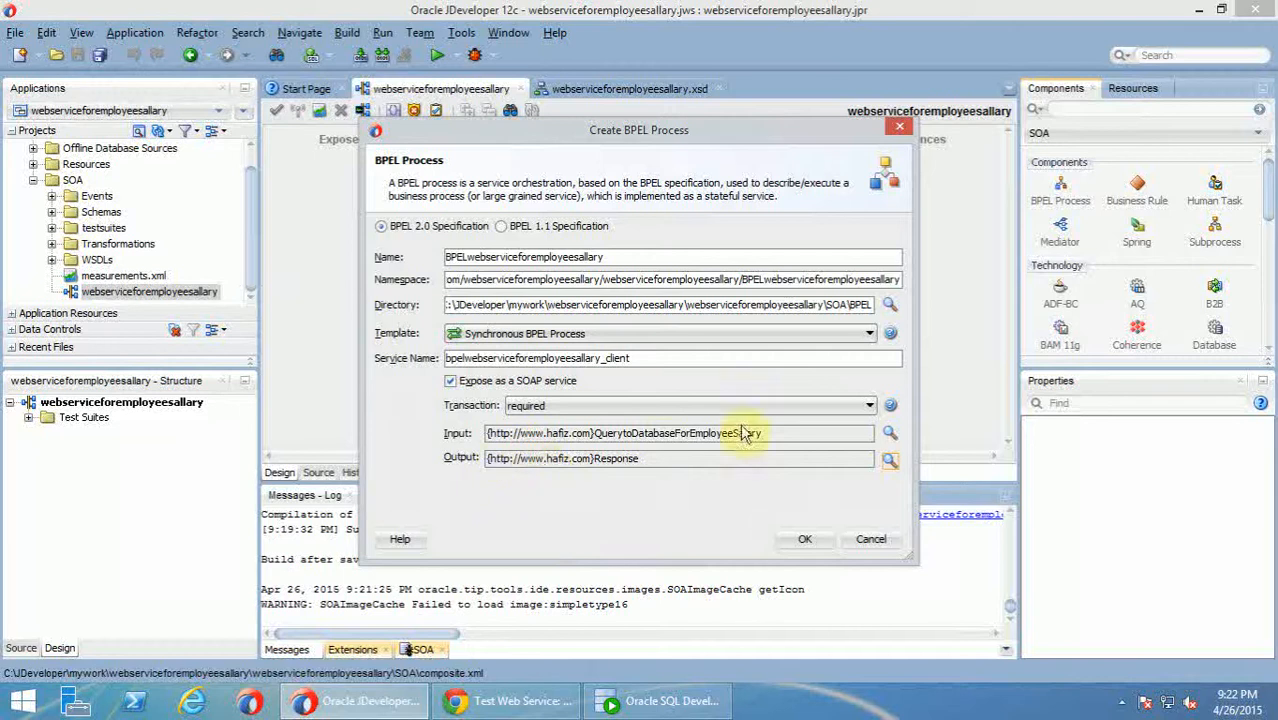
click(805, 539)
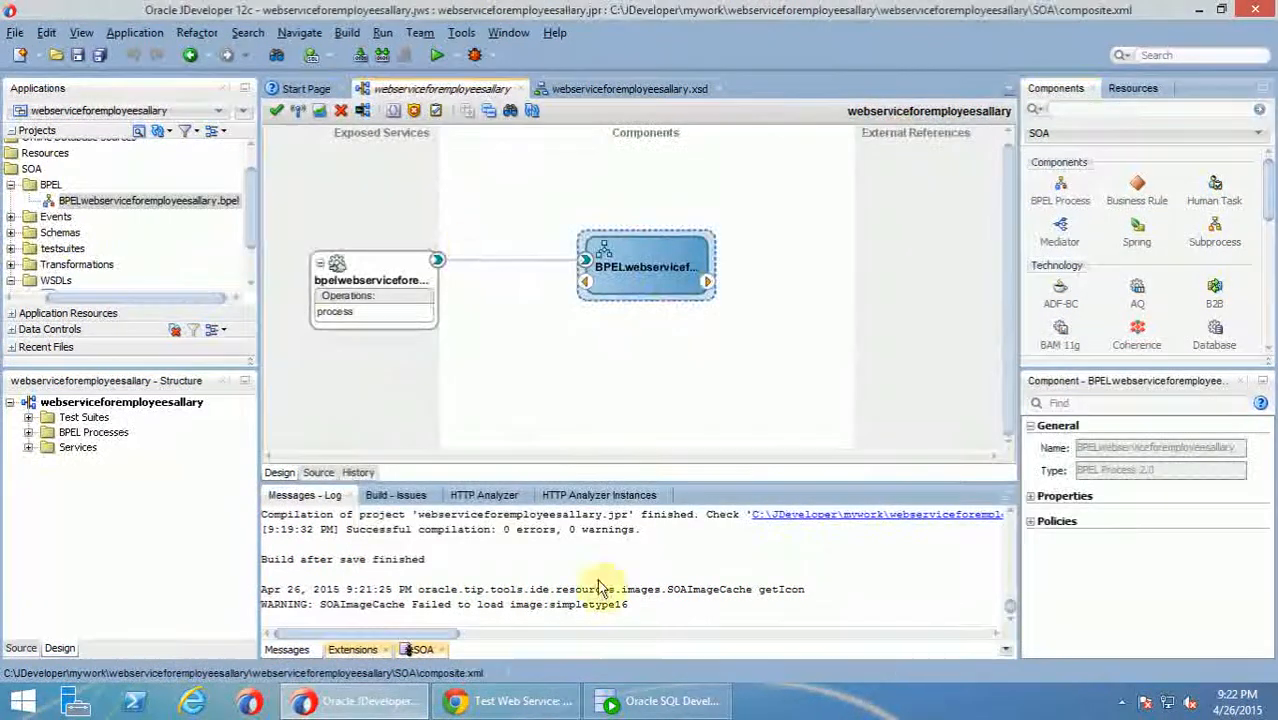
Step: Add a Database adapter to the composite's external references, name it webserviceforemployeesallary, and continue to its service connection settings
mouse_move(613, 705)
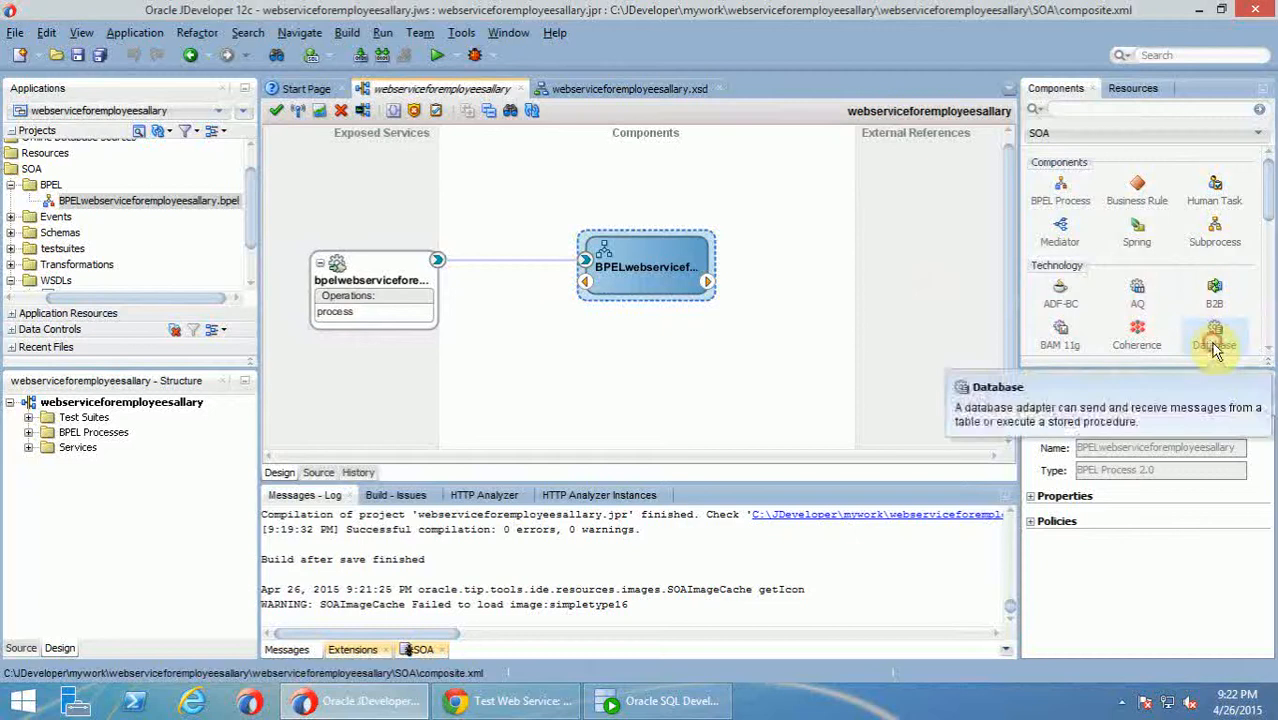
drag(1214, 345, 884, 285)
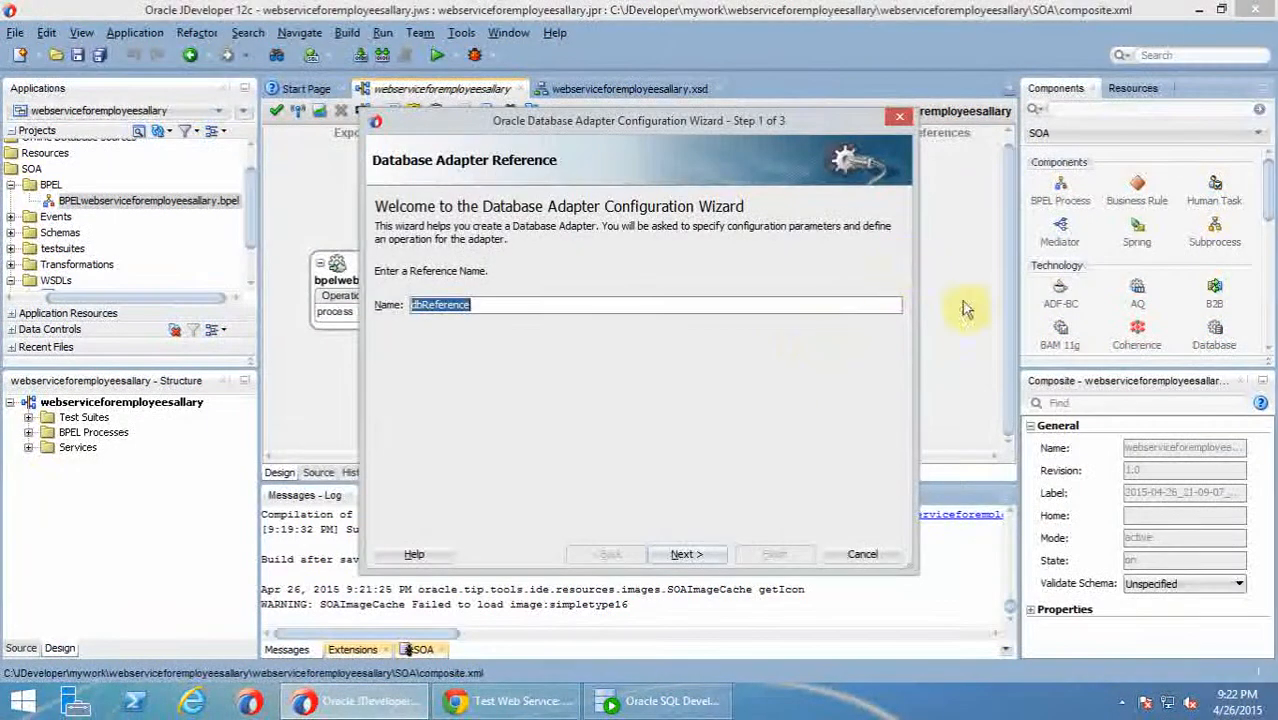
text(webserviceforemployeesallary)
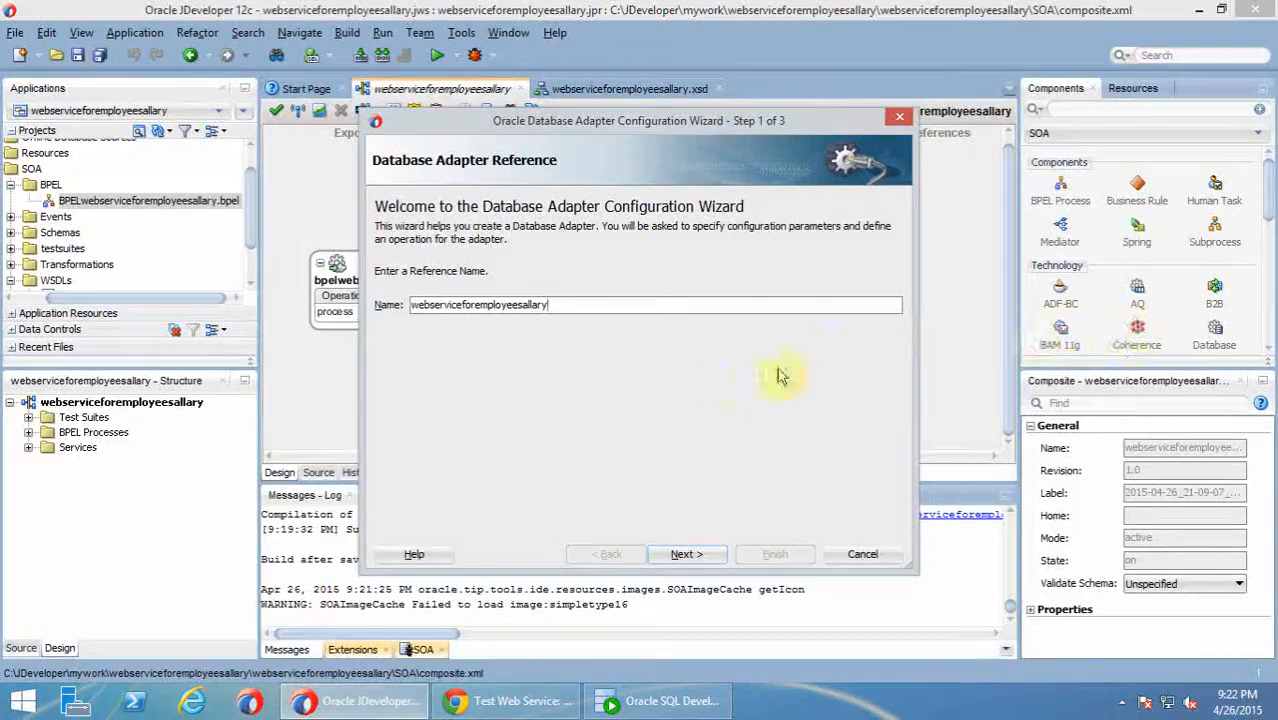
click(686, 556)
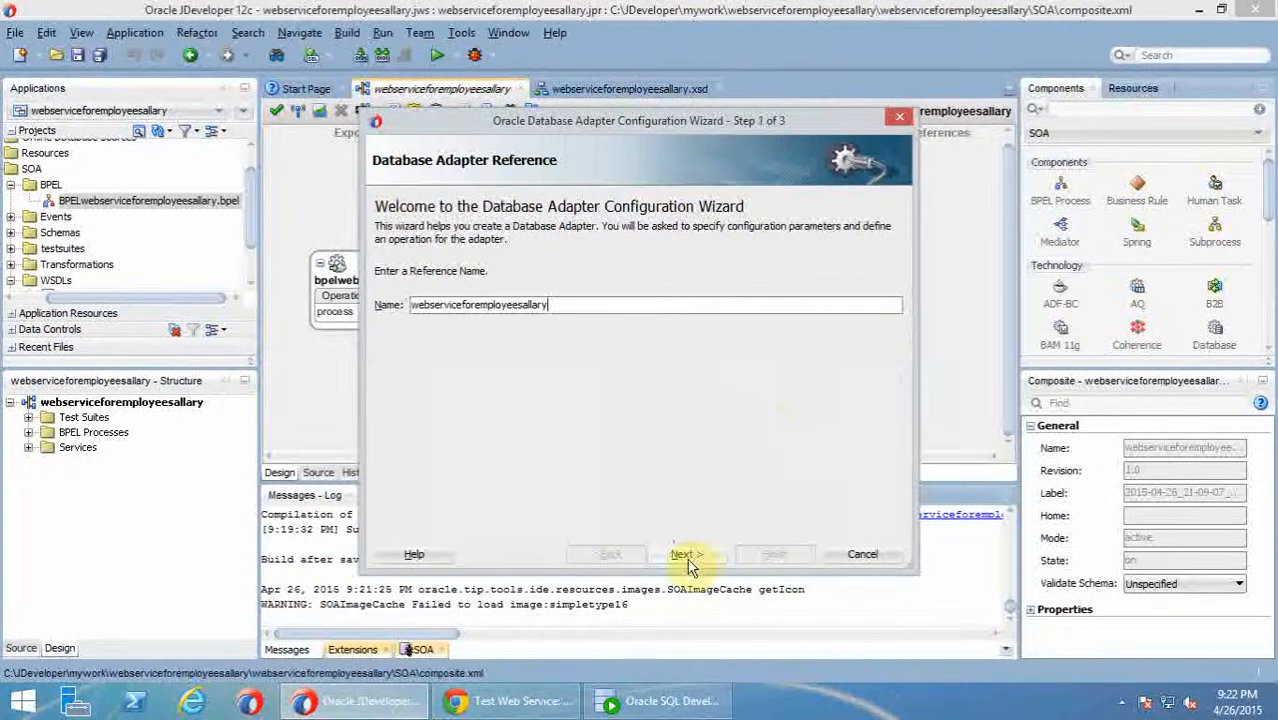
click(694, 560)
drag(621, 379, 434, 373)
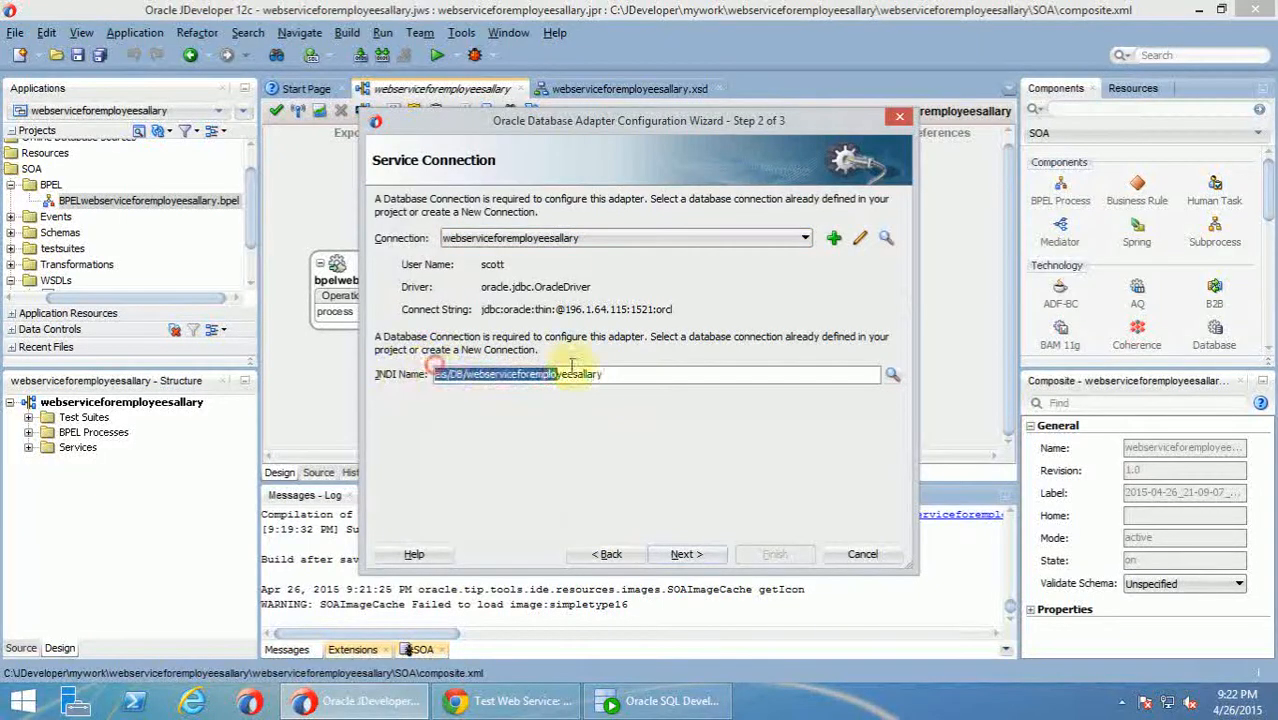
click(631, 373)
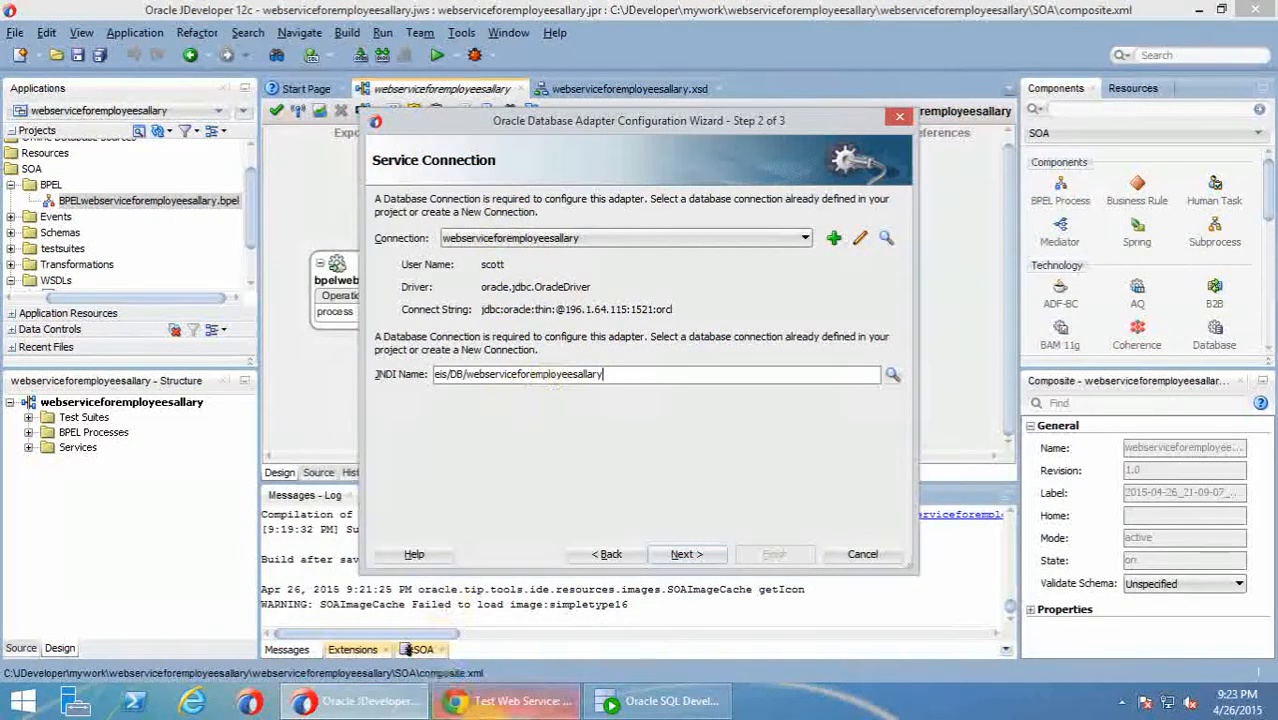
Step: Switch to the WebLogic console in Chrome and expand the javax.resource.cci.ConnectionFactory group in the DbAdapter deployment's outbound connection pools
click(497, 704)
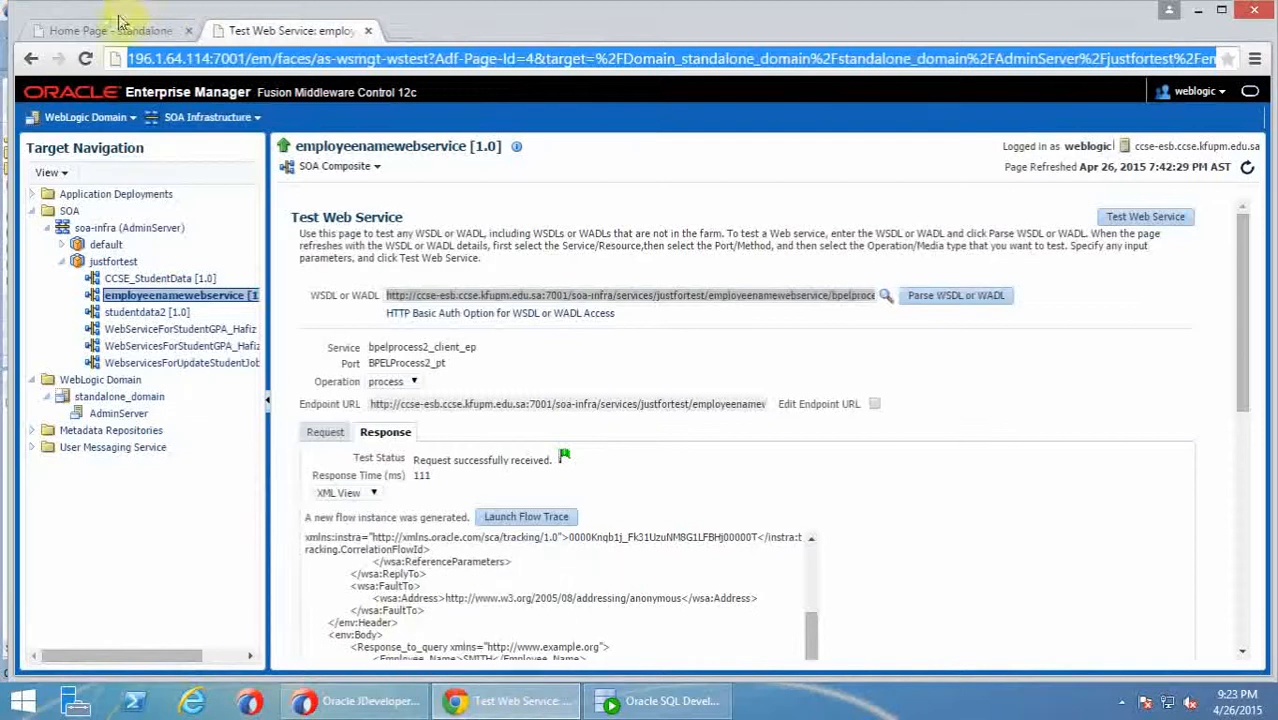
click(110, 30)
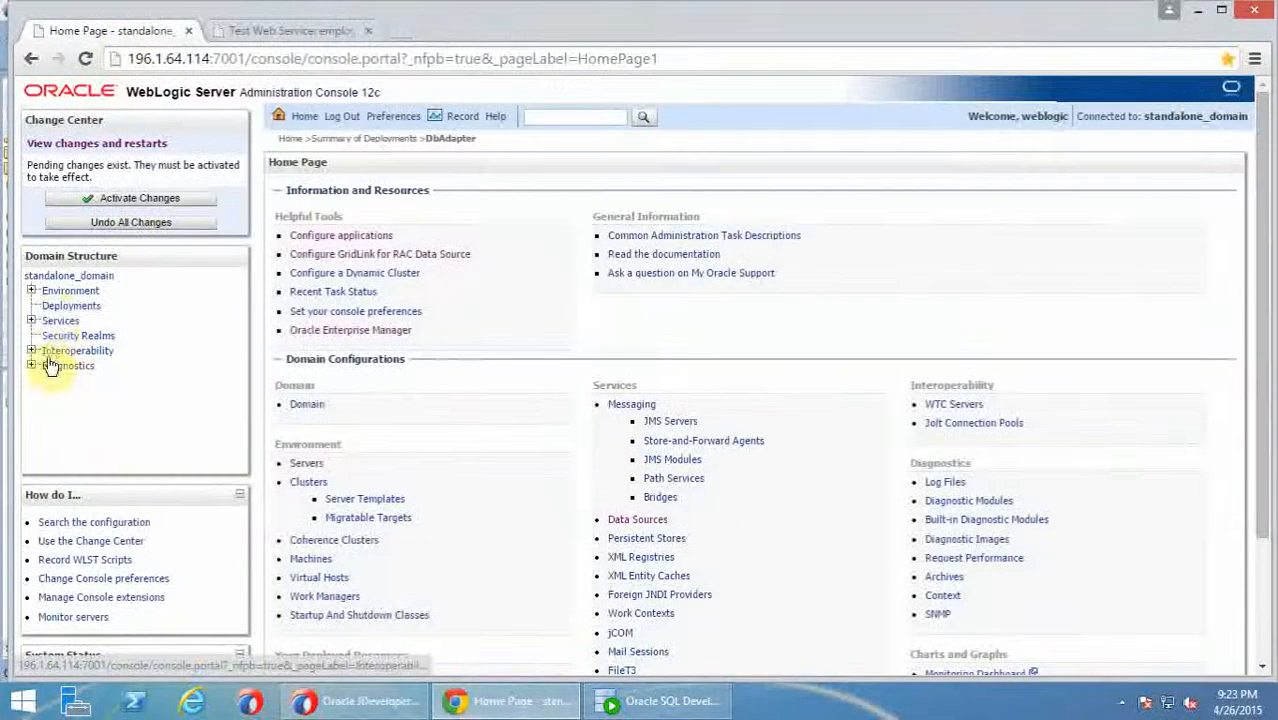
click(55, 307)
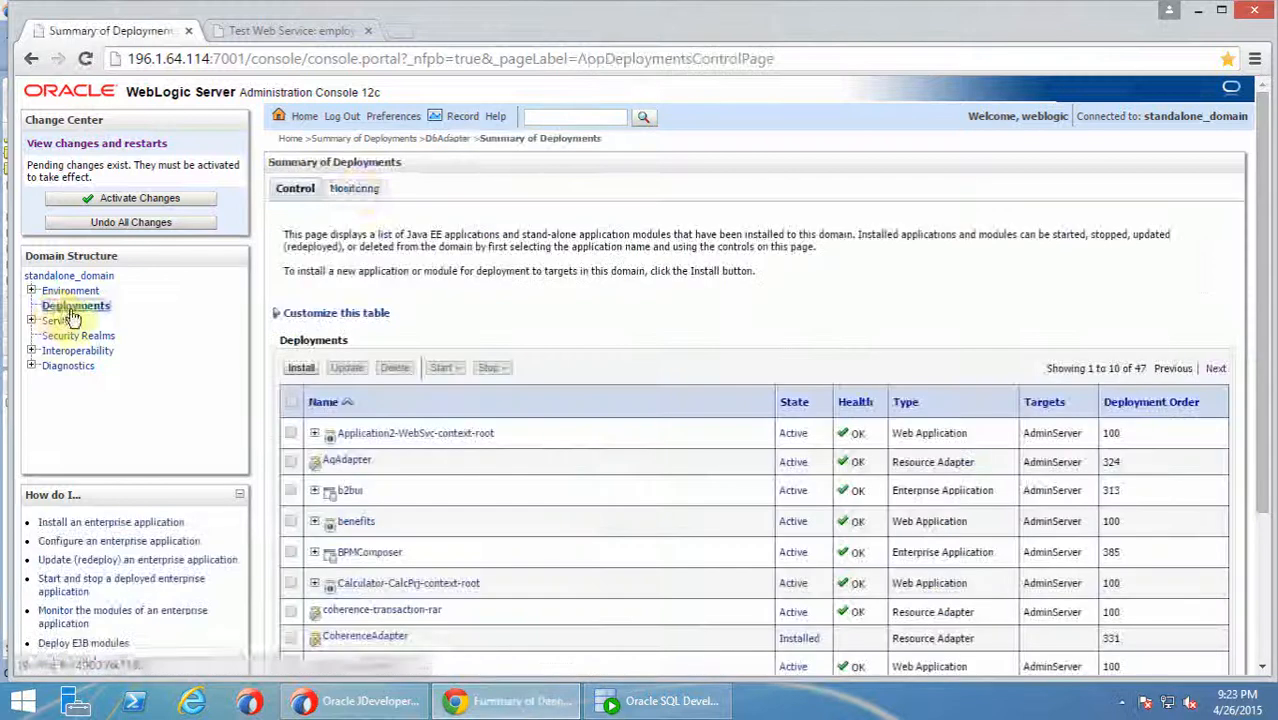
scroll(470, 478, down, 3)
click(347, 485)
click(458, 192)
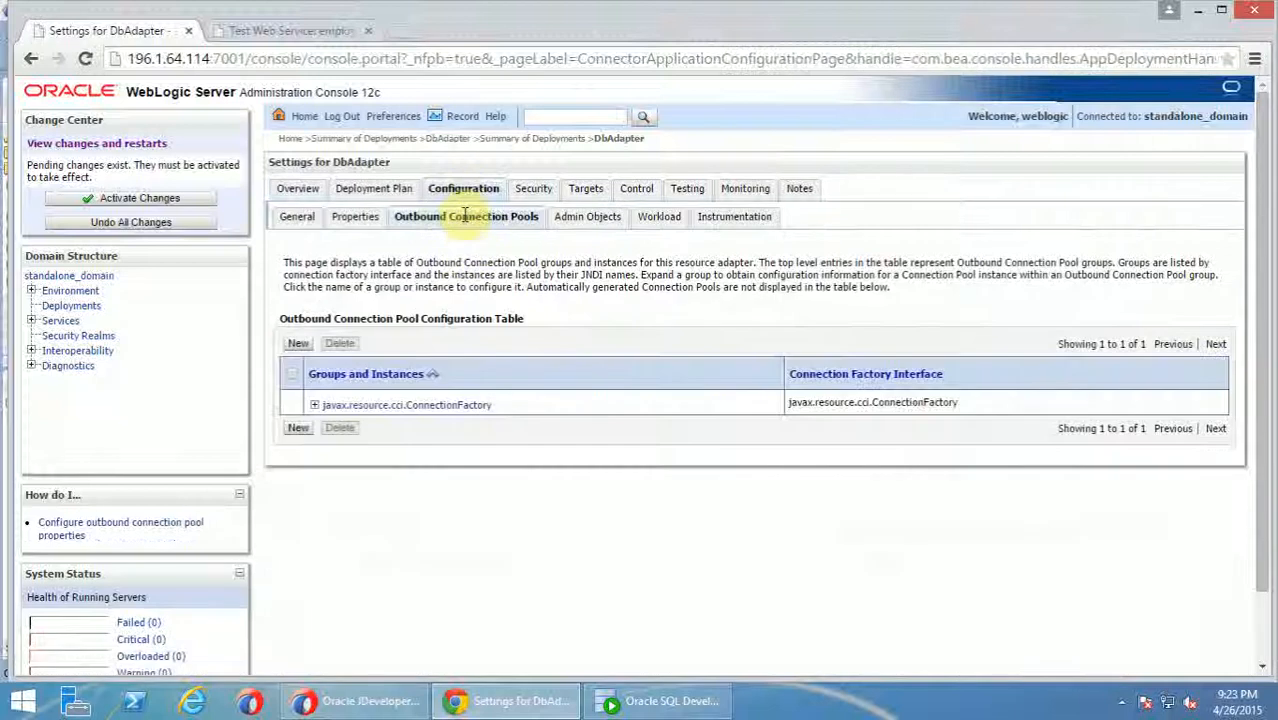
click(315, 409)
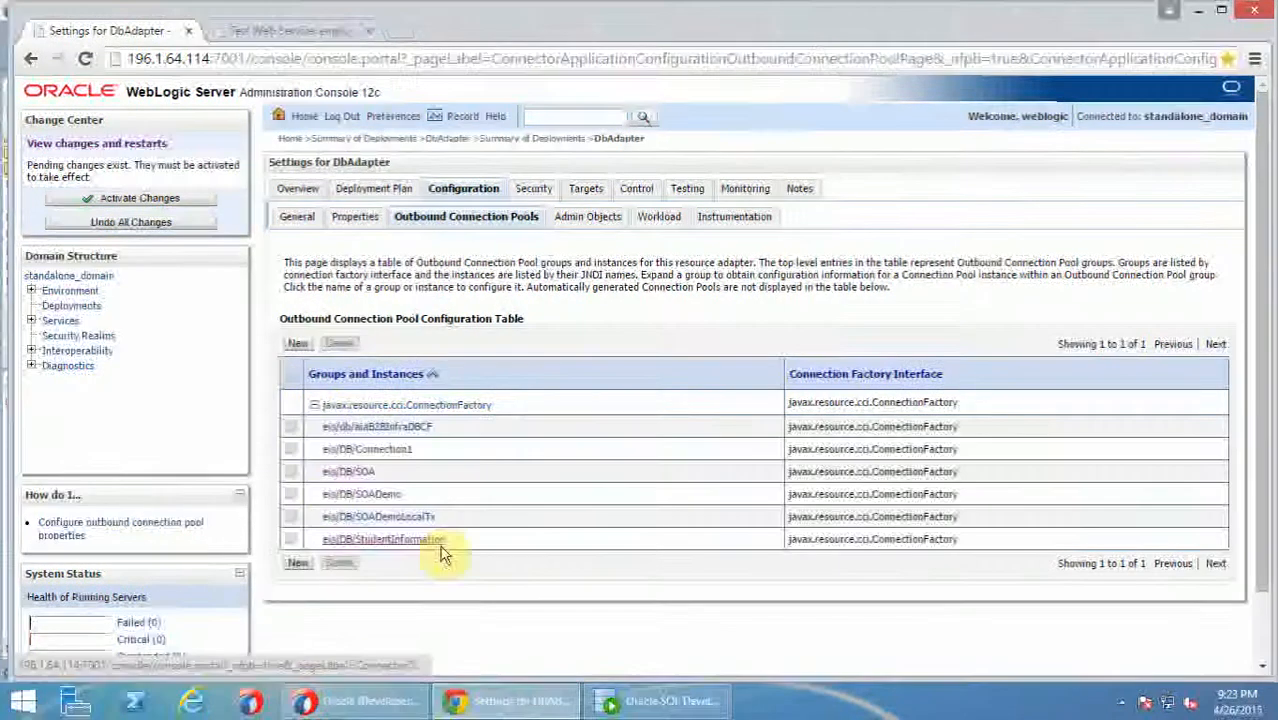
Step: Copy the pool name eis/DB/StudentInformation and paste it as the database adapter's JNDI name in JDeveloper
drag(446, 541, 327, 541)
key(ctrl+c)
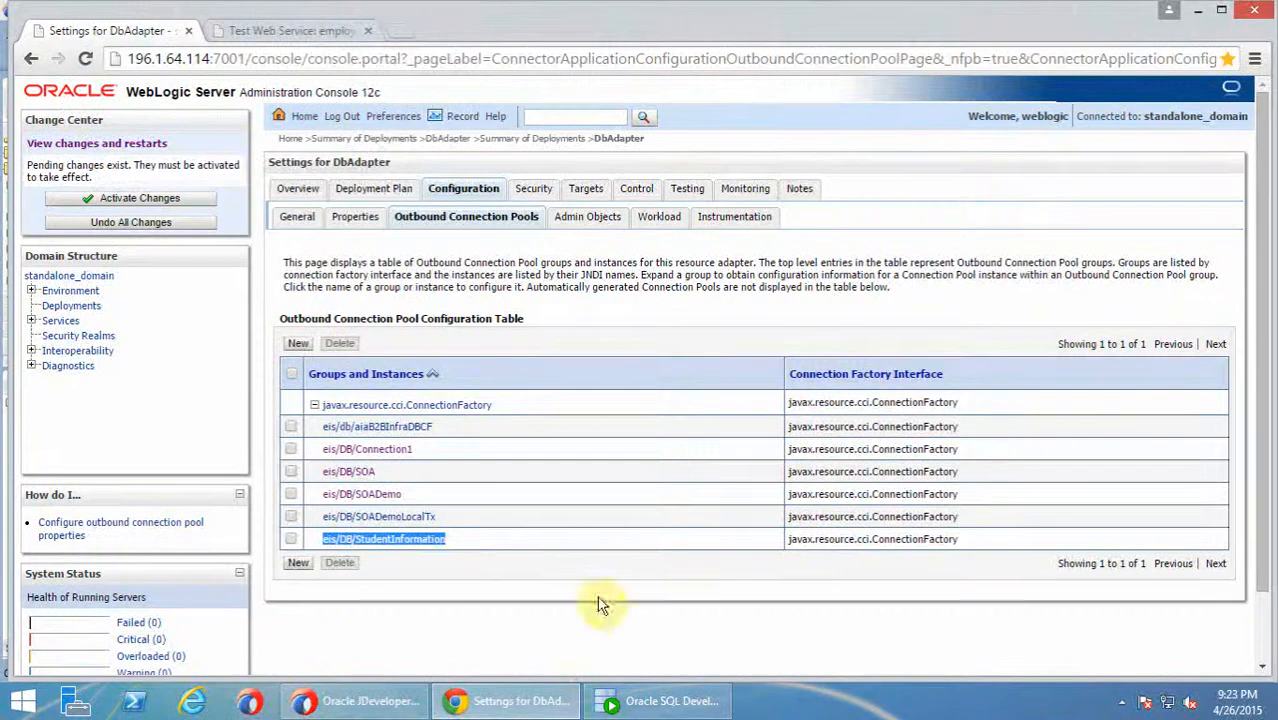
click(365, 701)
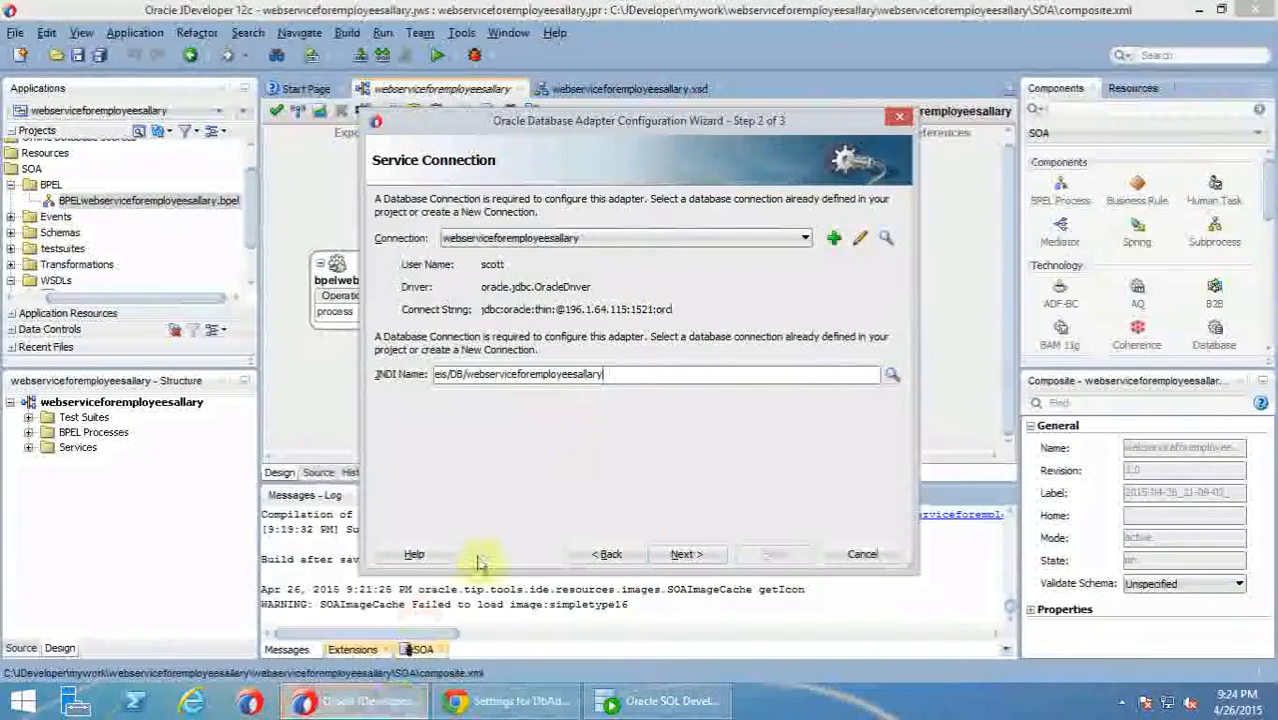
click(648, 373)
drag(648, 373, 414, 373)
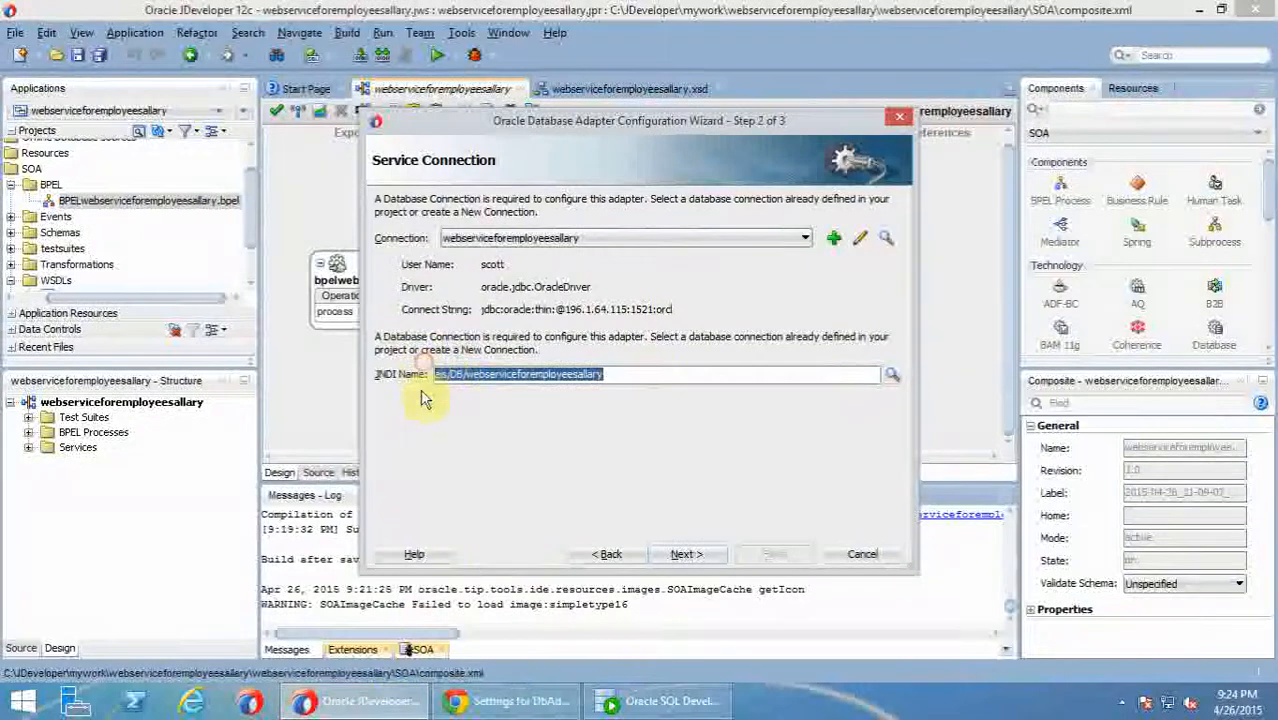
key(ctrl+v)
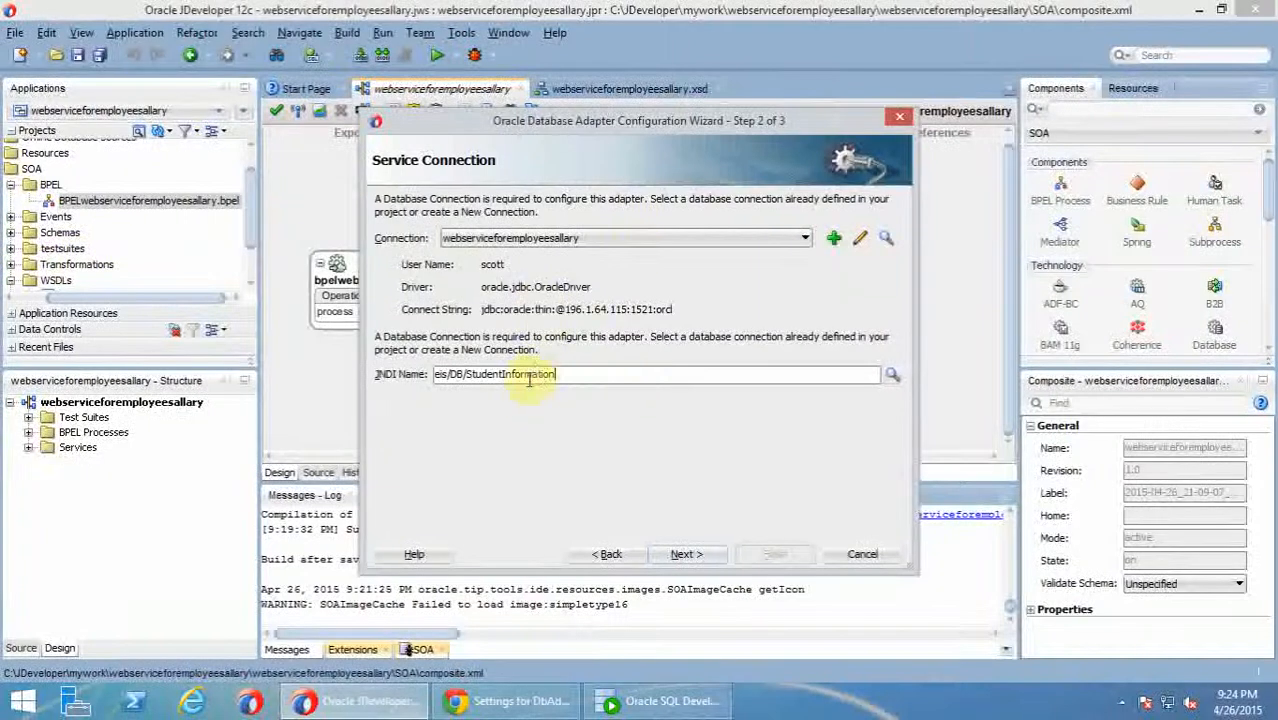
Step: Check the adapter's JNDI name against the DbAdapter outbound connection pools in the WebLogic console in Chrome
drag(557, 374, 432, 374)
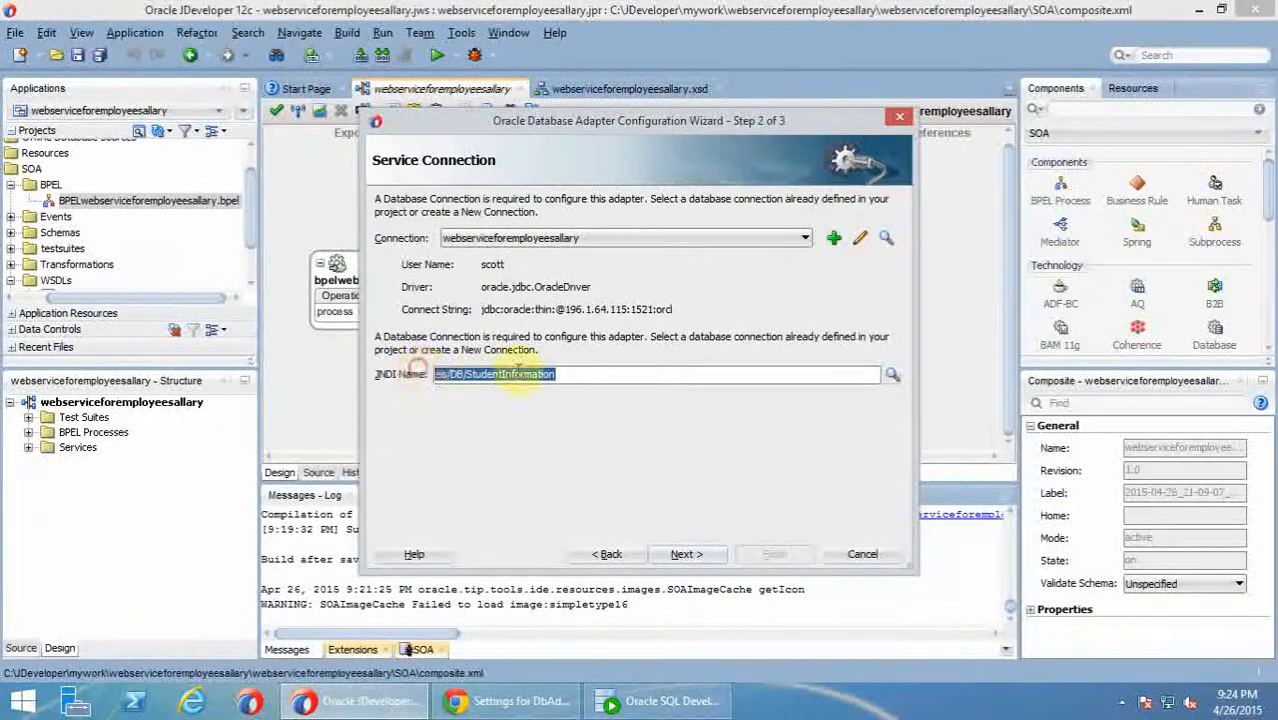
drag(570, 374, 433, 374)
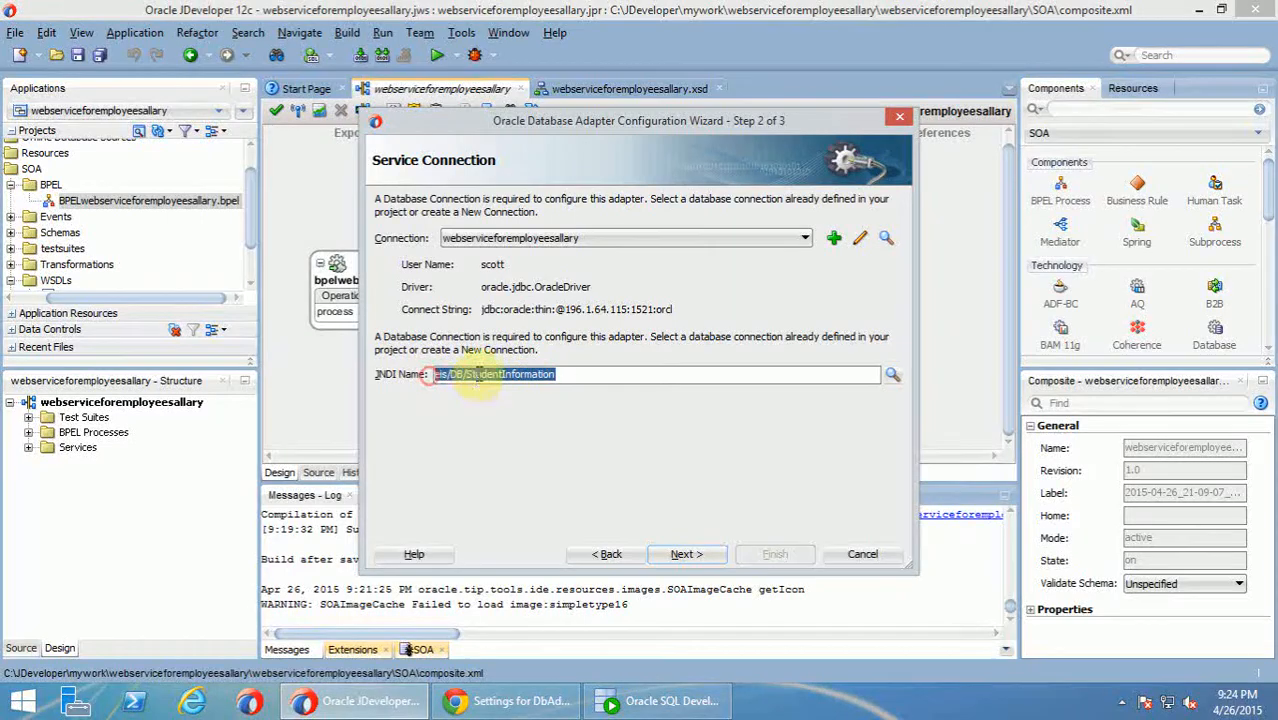
click(369, 704)
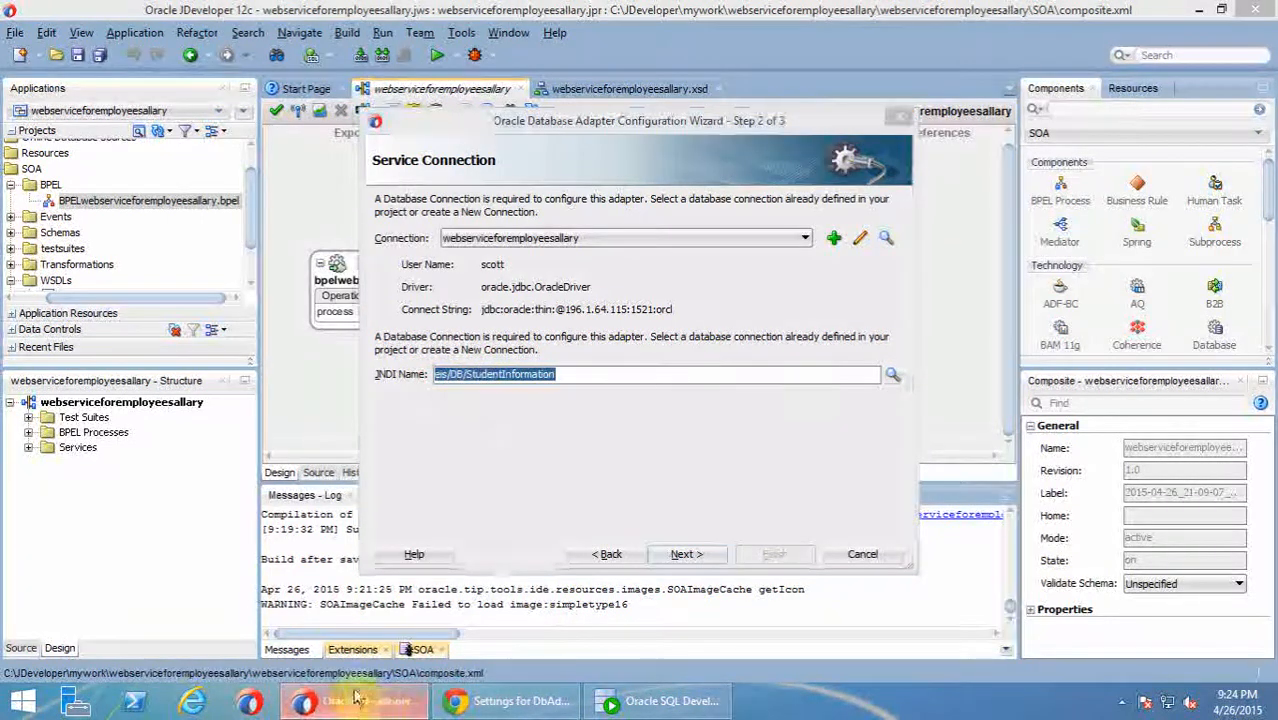
click(512, 700)
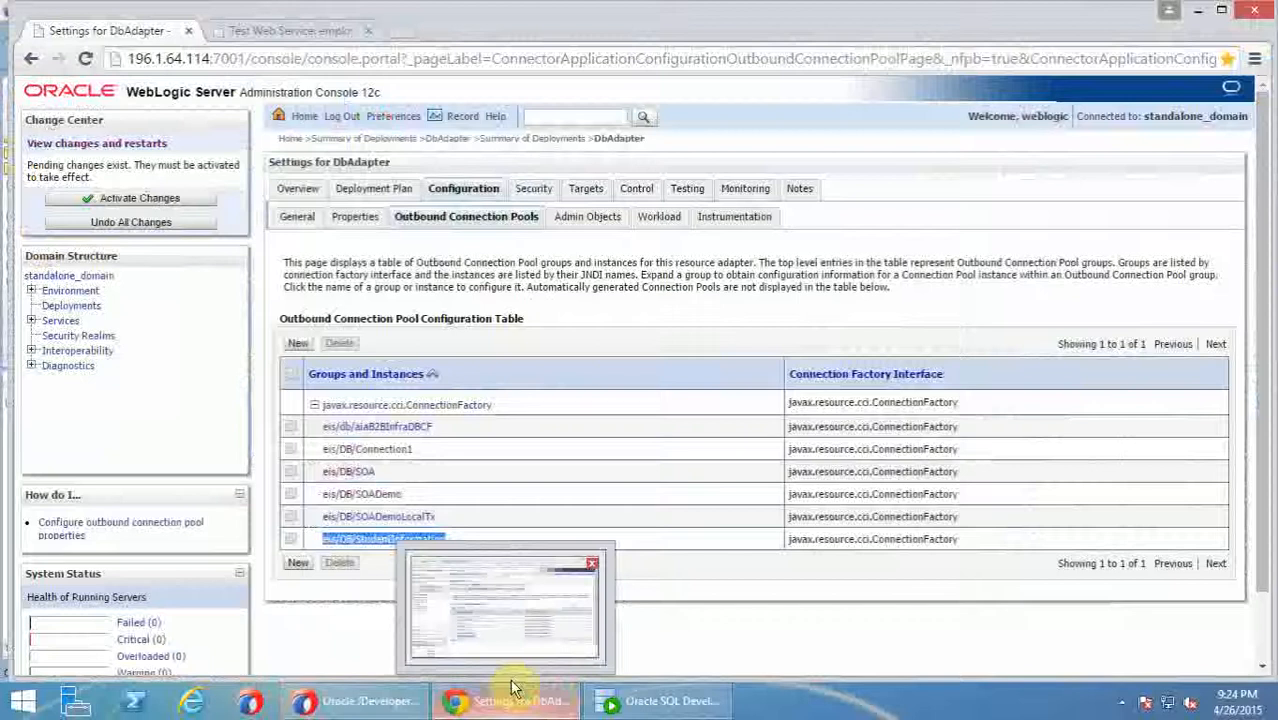
Step: Review the properties, JNDI name and transaction support of the eis/DB/StudentInformation connection pool, and switch back to JDeveloper
click(368, 539)
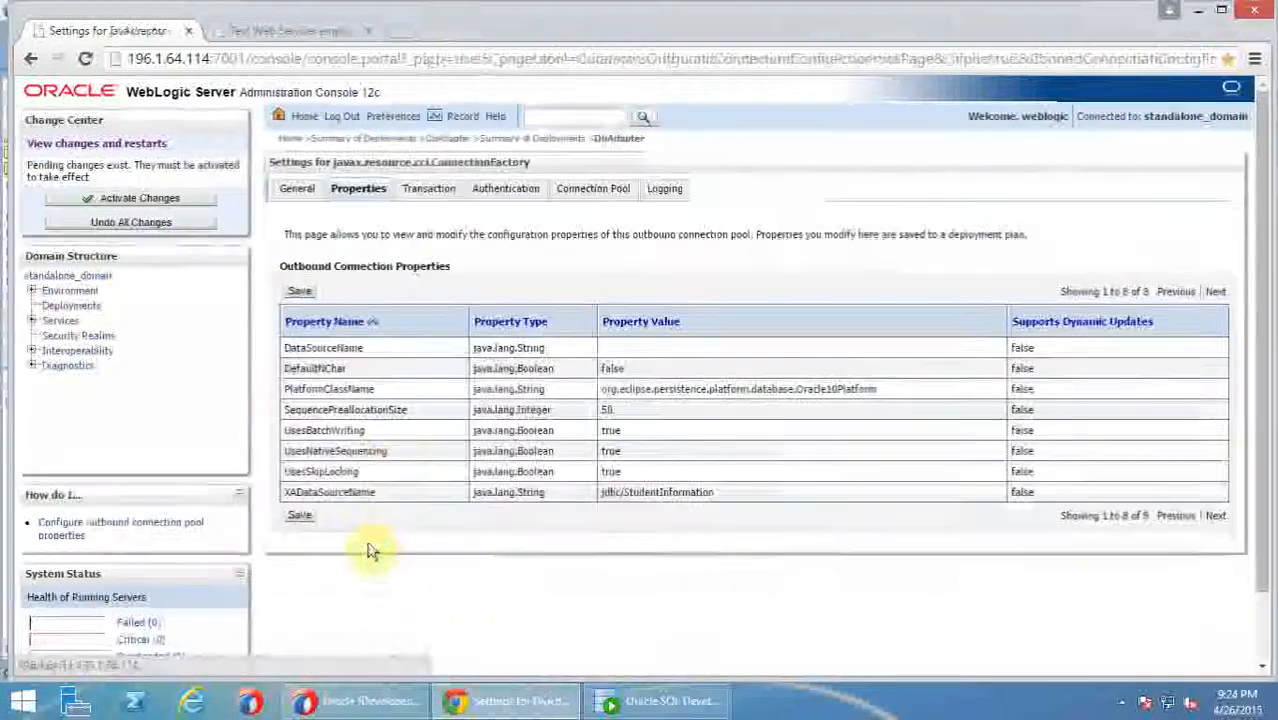
click(305, 196)
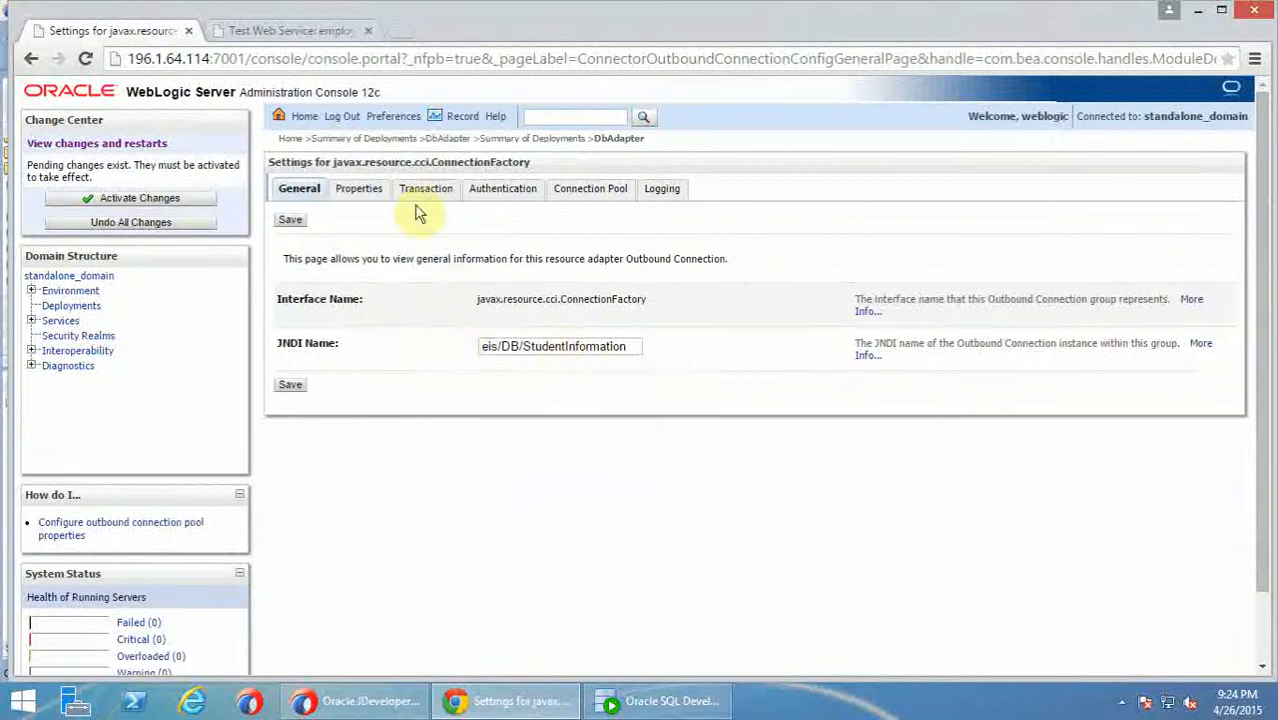
click(421, 201)
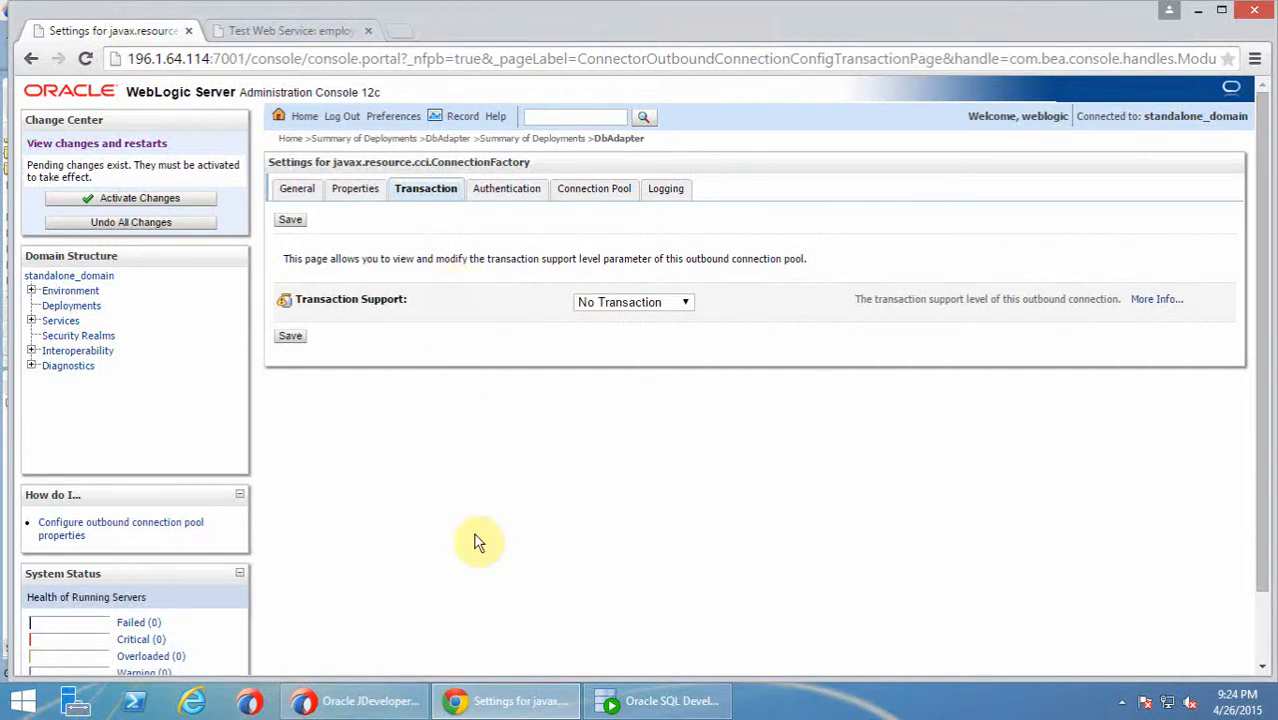
click(505, 703)
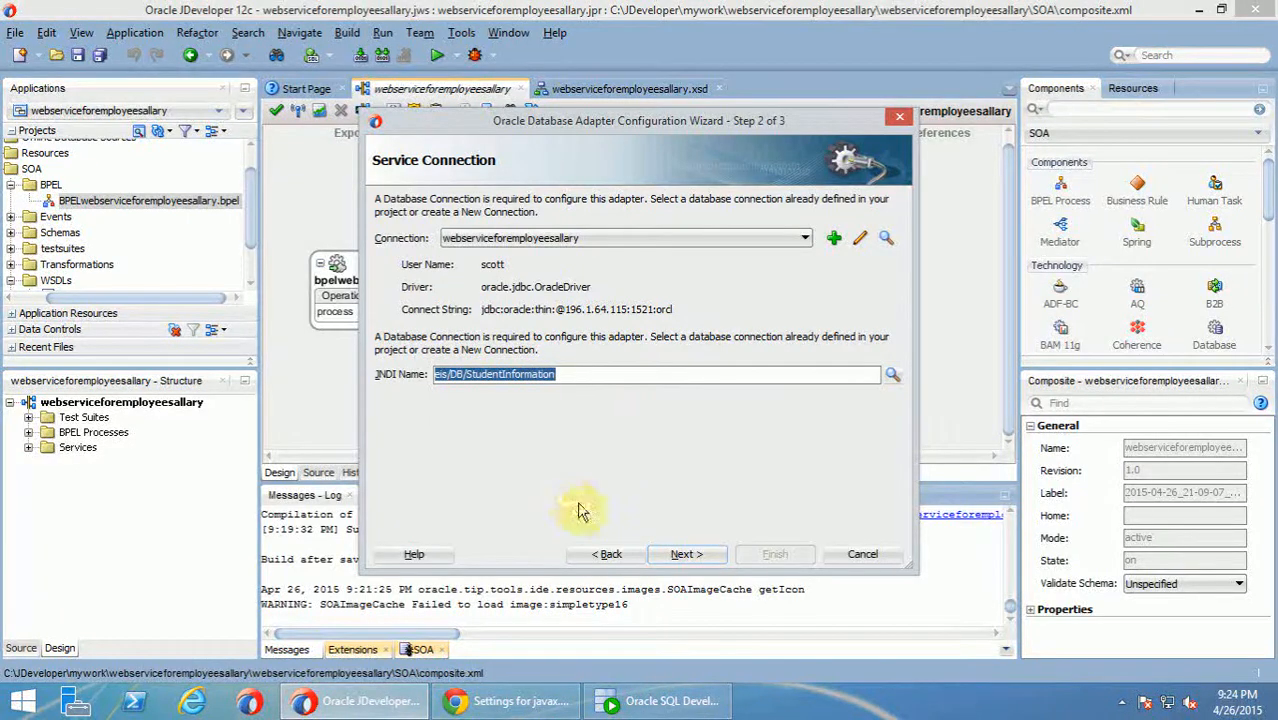
Step: Accept the service connection and set the adapter's operation type to perform only Select on a table
click(682, 554)
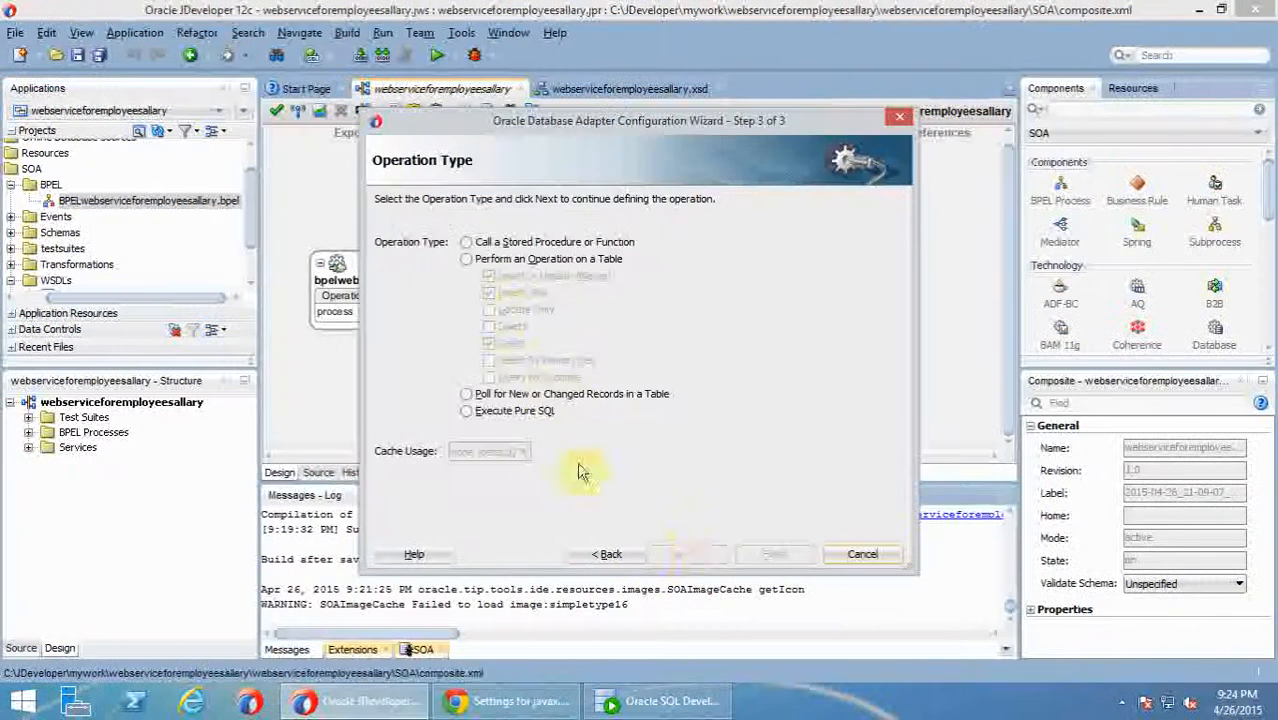
click(466, 259)
click(487, 280)
click(487, 295)
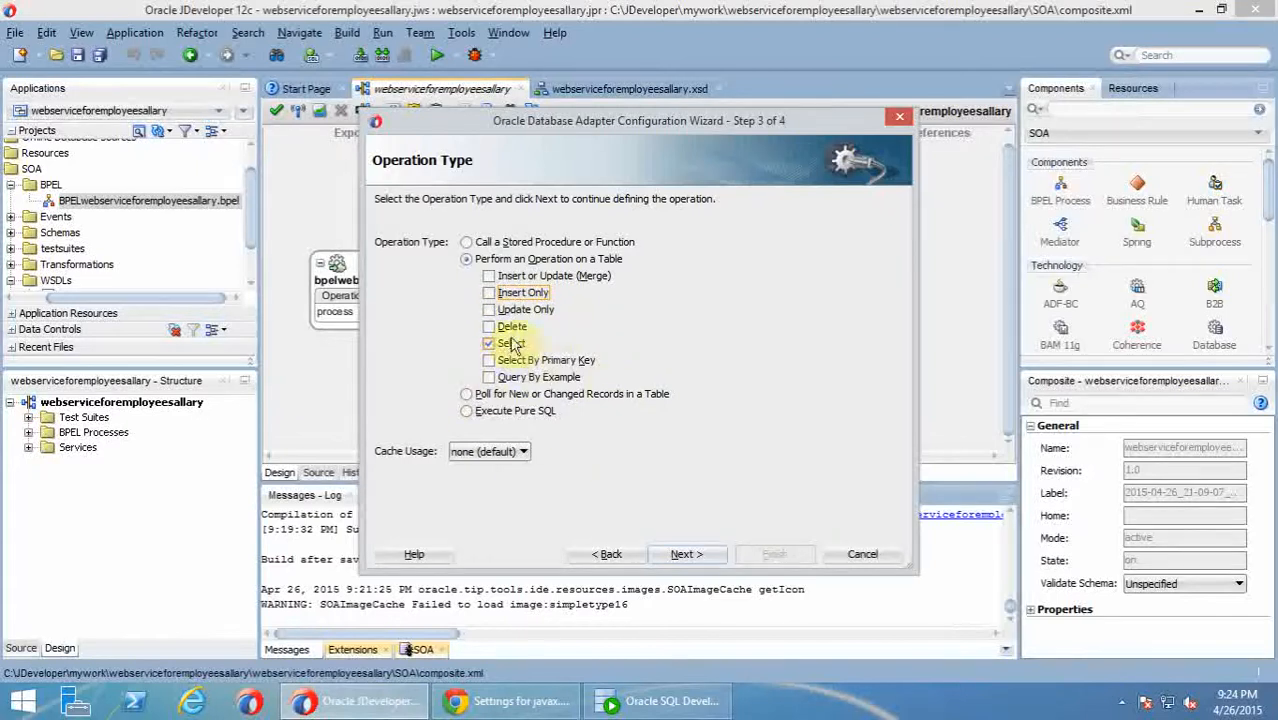
click(686, 556)
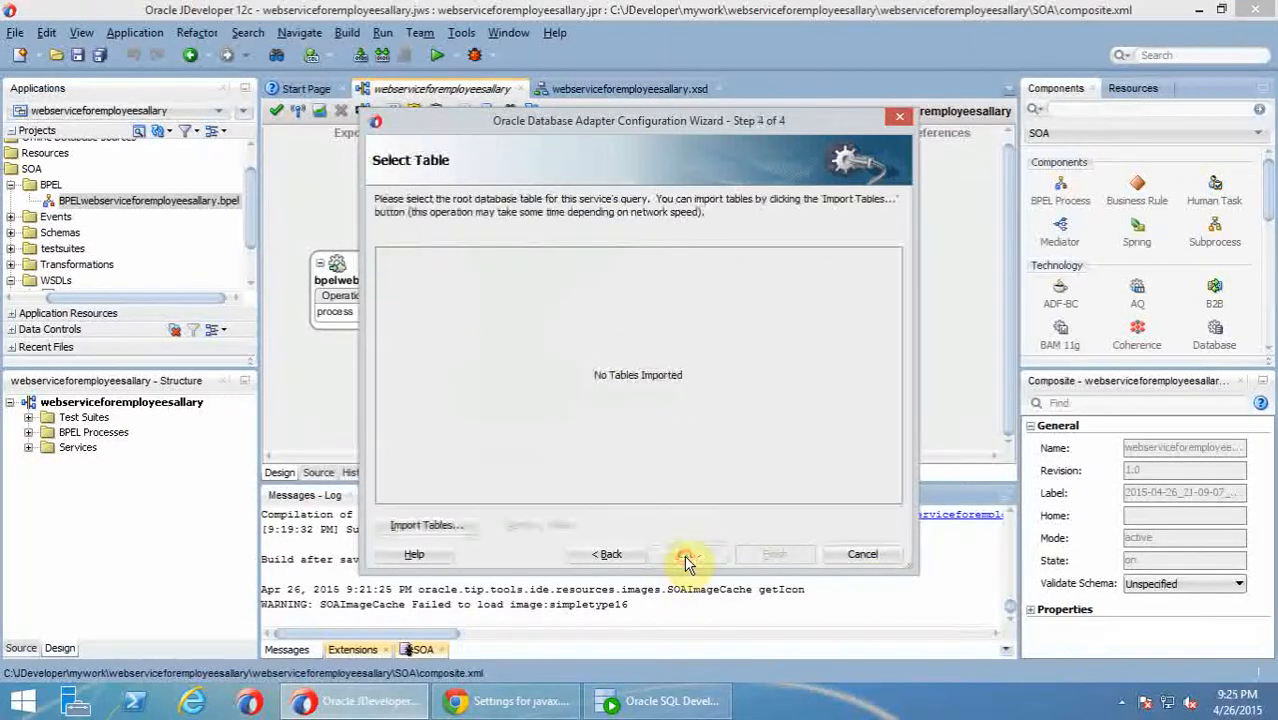
Step: Import only the EMP table from the SCOTT schema as the root table and continue past the relationships without creating any
click(420, 524)
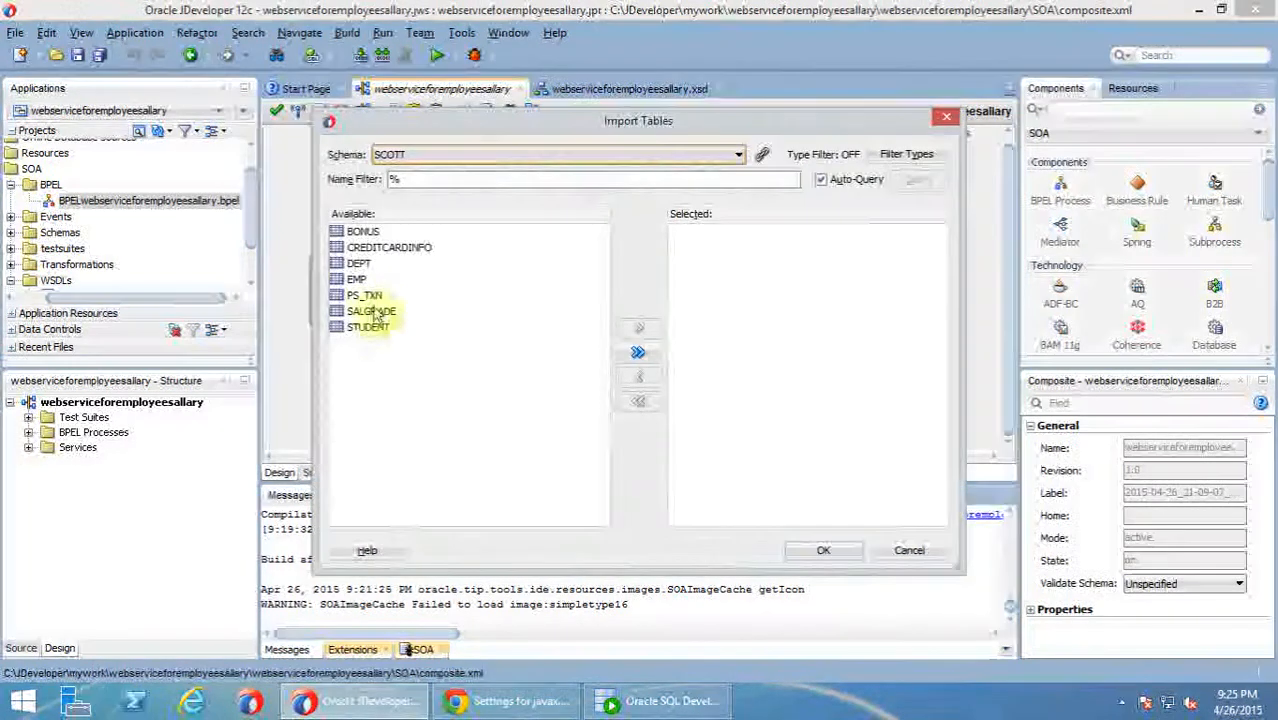
double_click(357, 281)
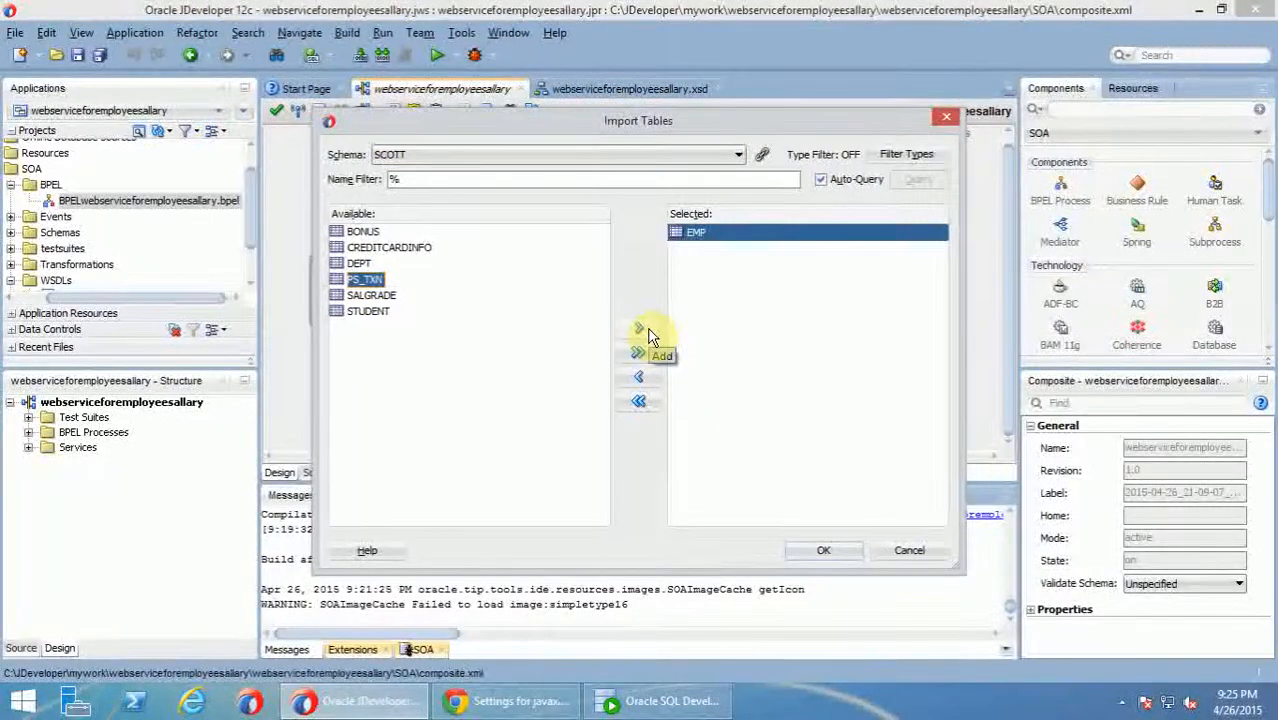
click(645, 330)
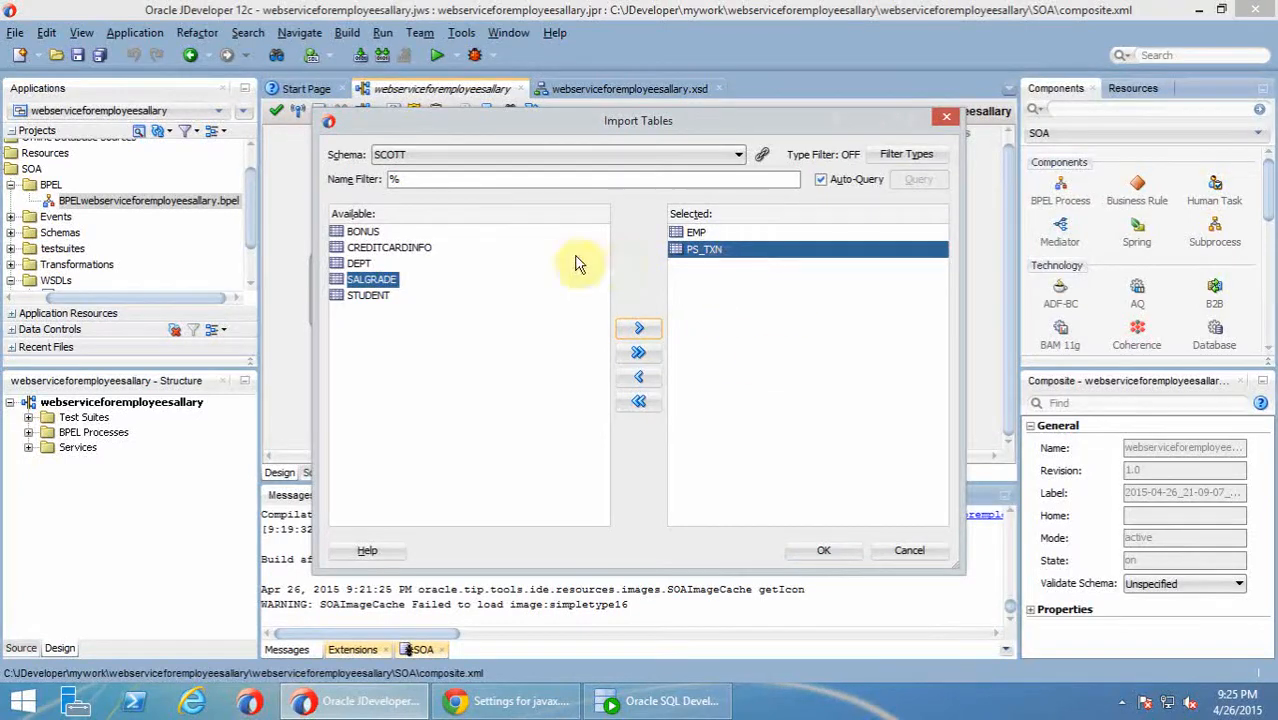
click(645, 383)
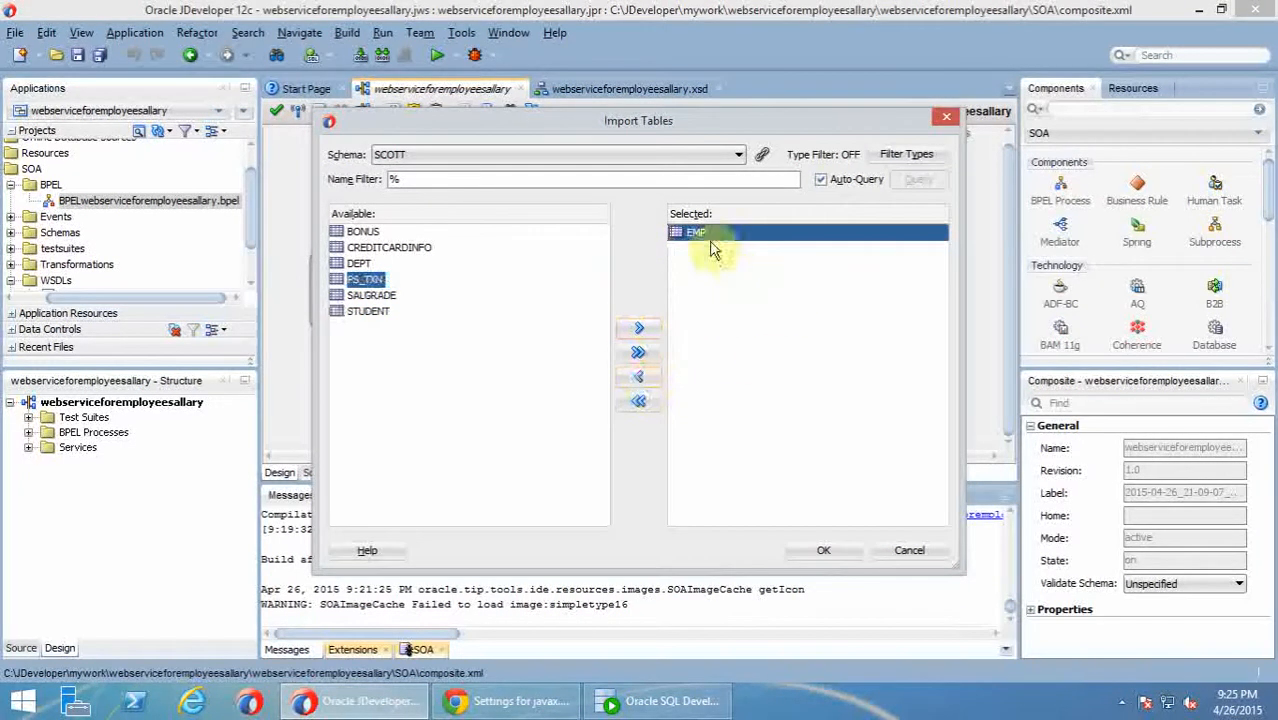
click(821, 546)
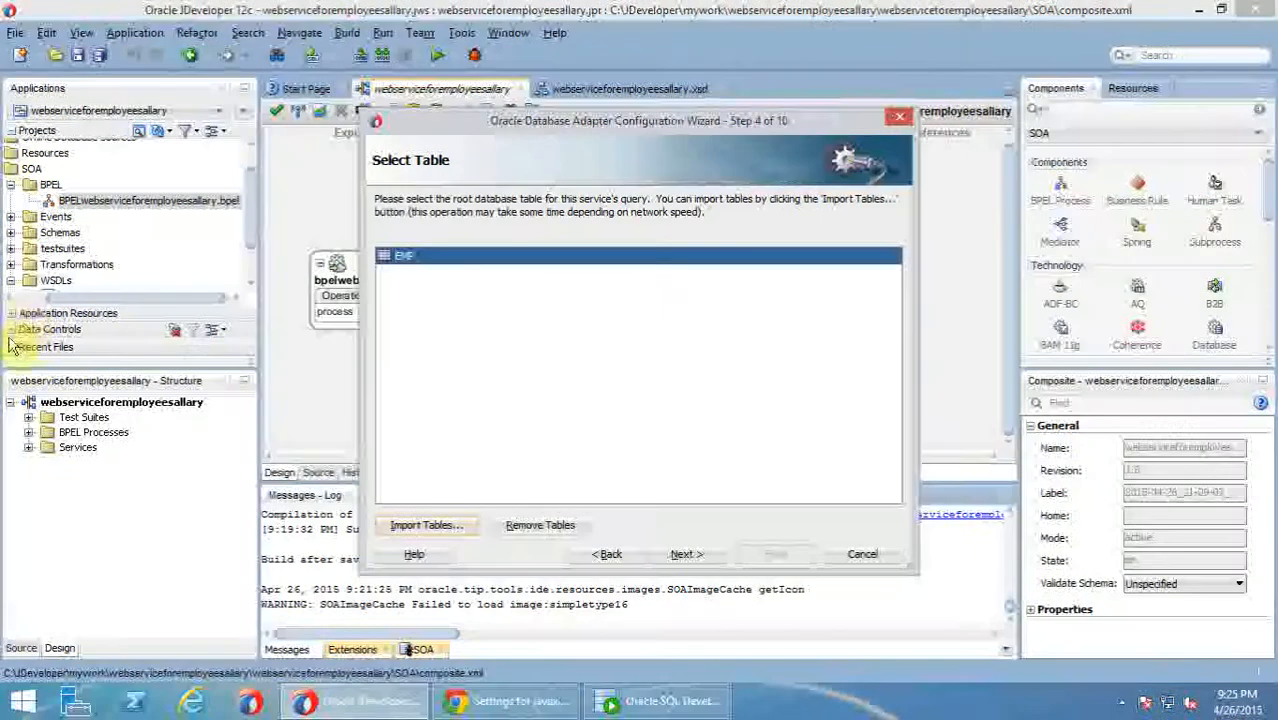
click(684, 554)
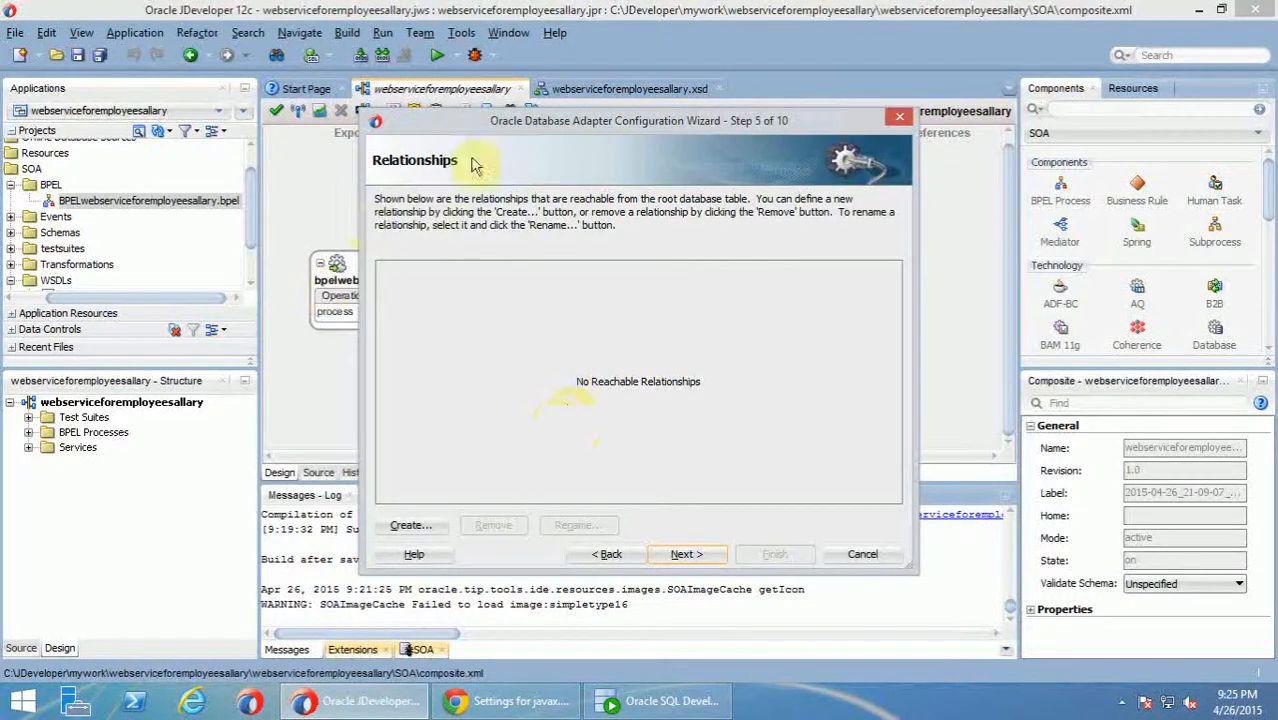
click(688, 558)
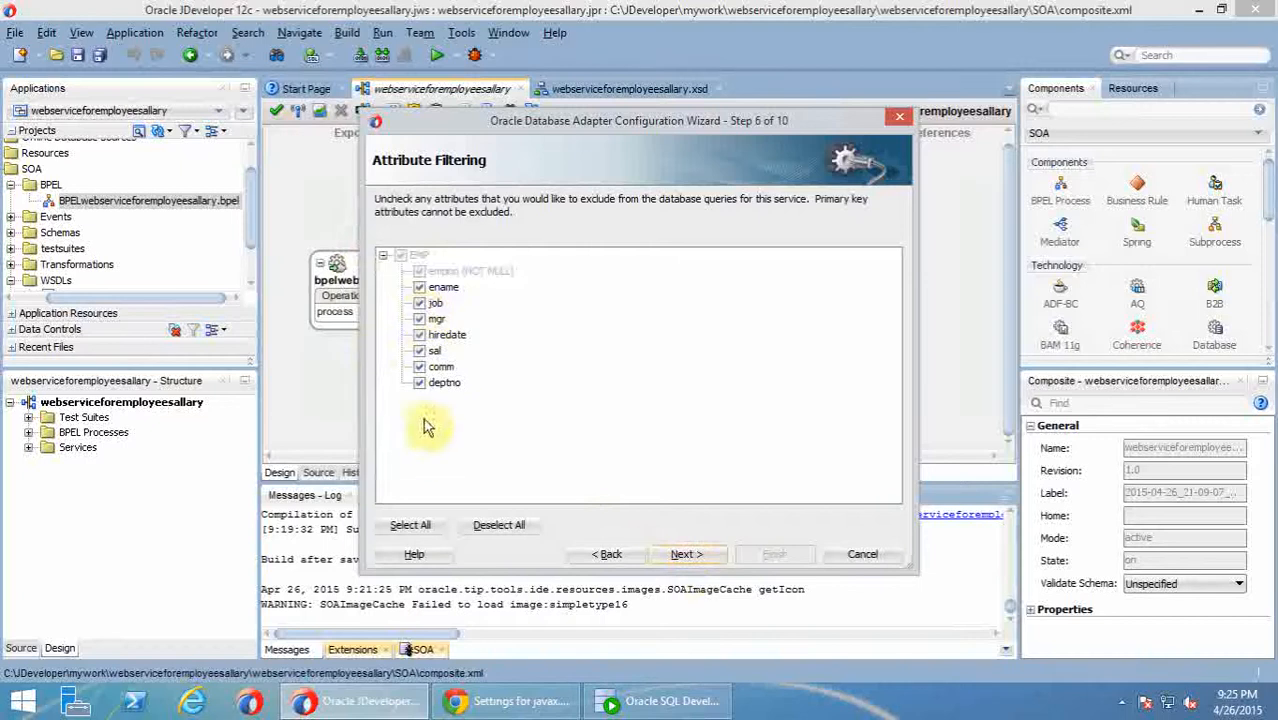
Step: Exclude job, mgr, hiredate, comm and deptno from the EMP query attributes, keeping ename and sal, and continue to the selection criteria
click(419, 305)
click(420, 320)
click(420, 336)
click(420, 367)
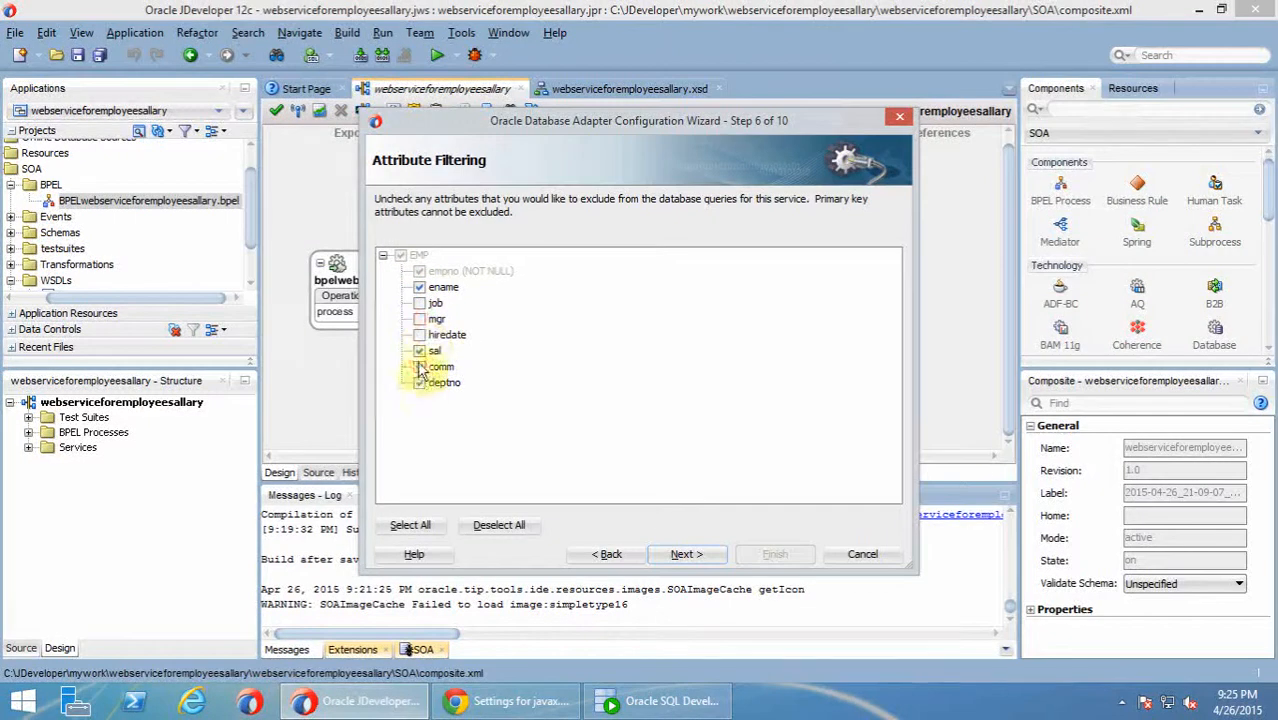
click(420, 286)
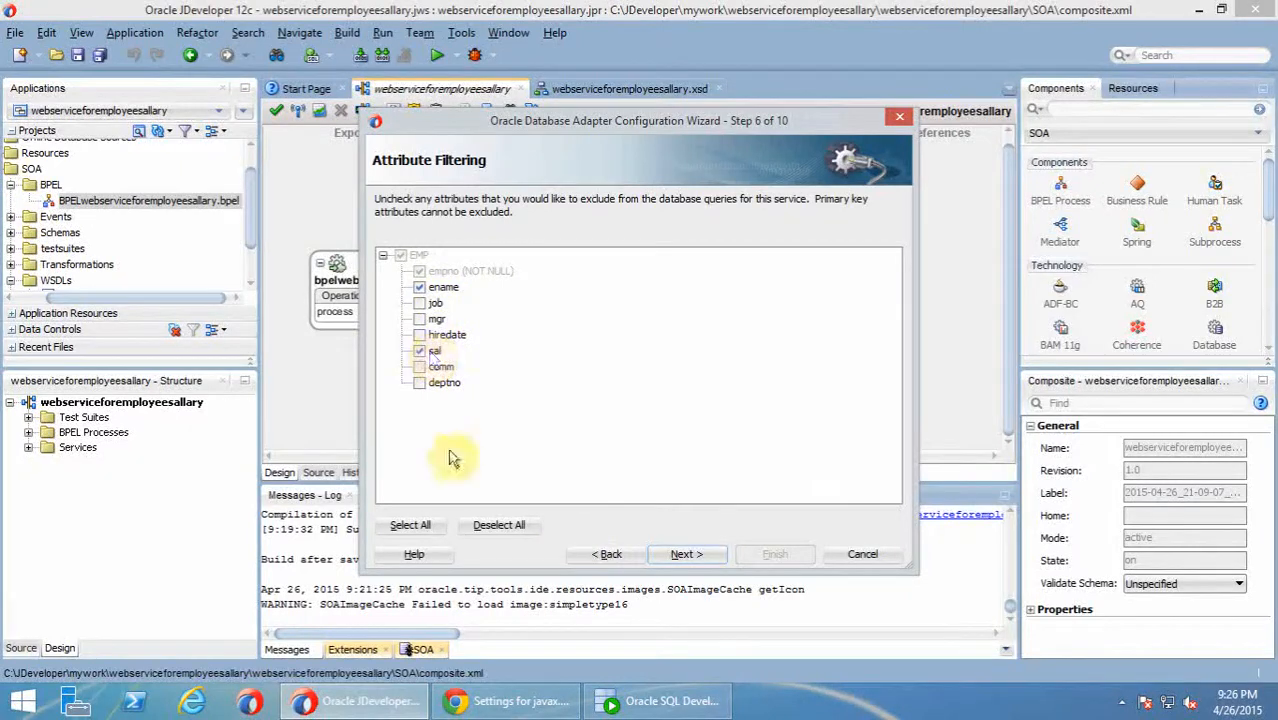
click(686, 556)
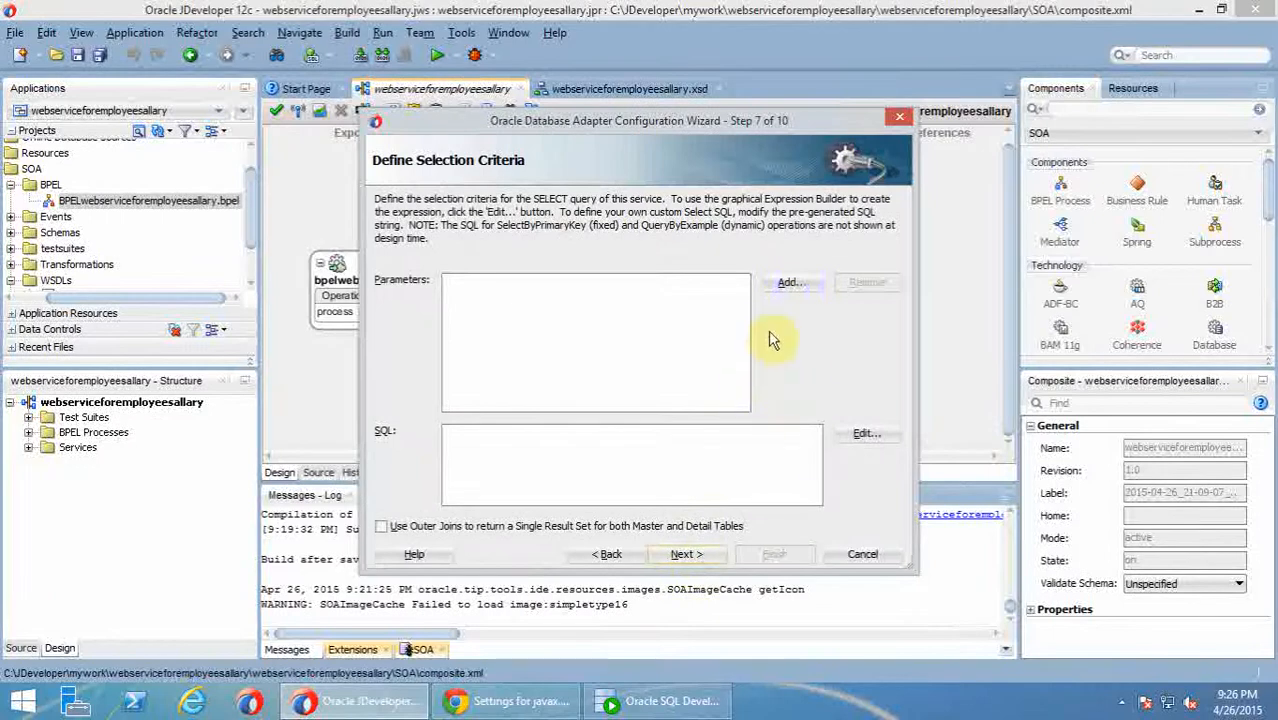
Step: Add a query parameter named empNo to the adapter's selection criteria
click(786, 284)
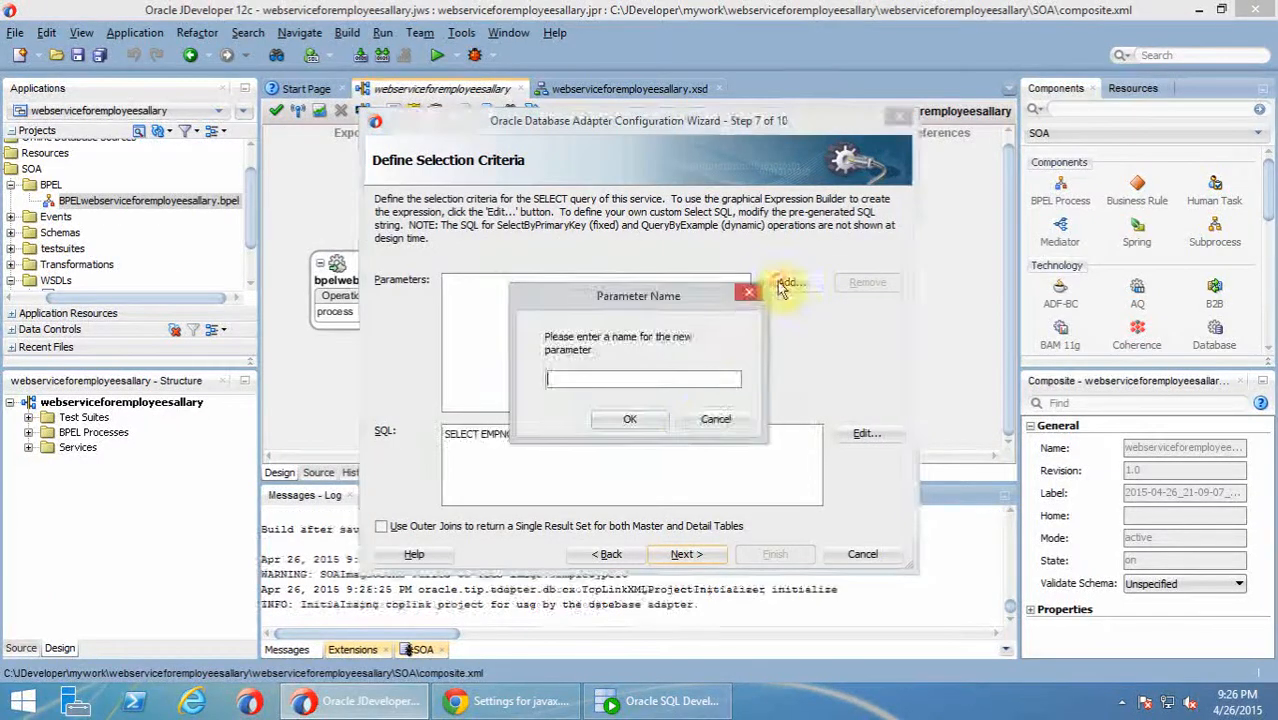
click(714, 422)
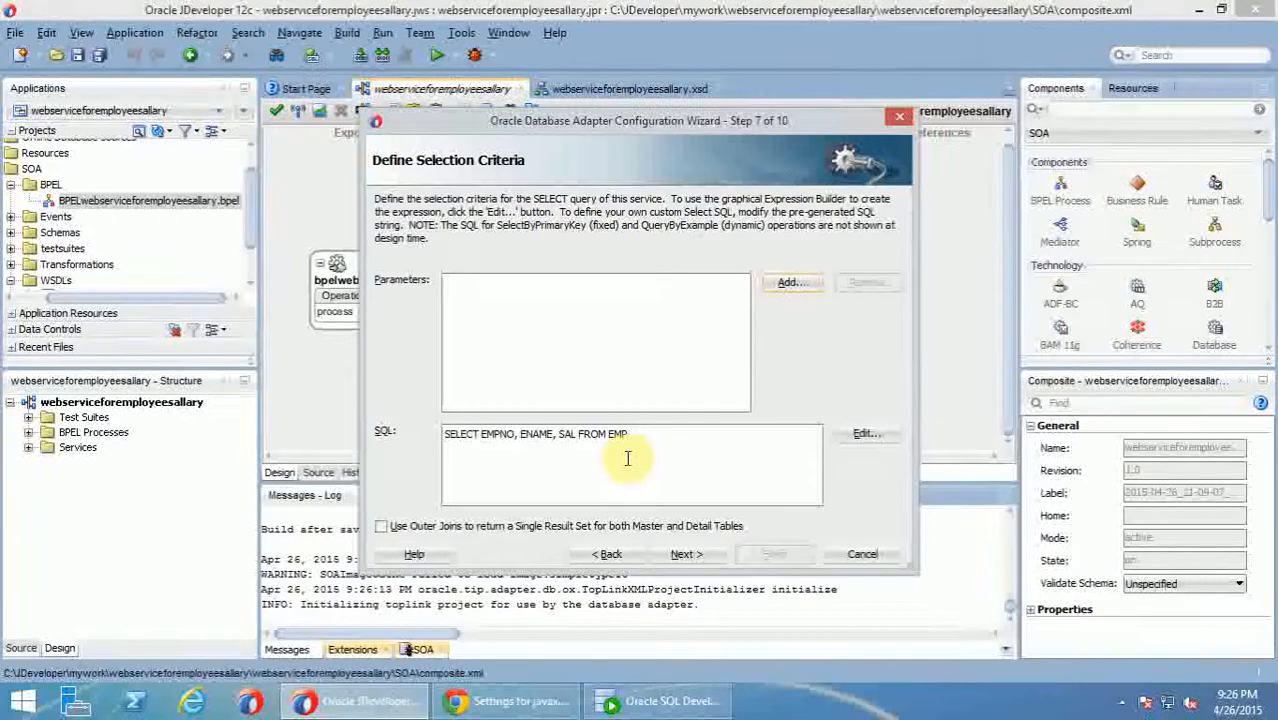
click(788, 284)
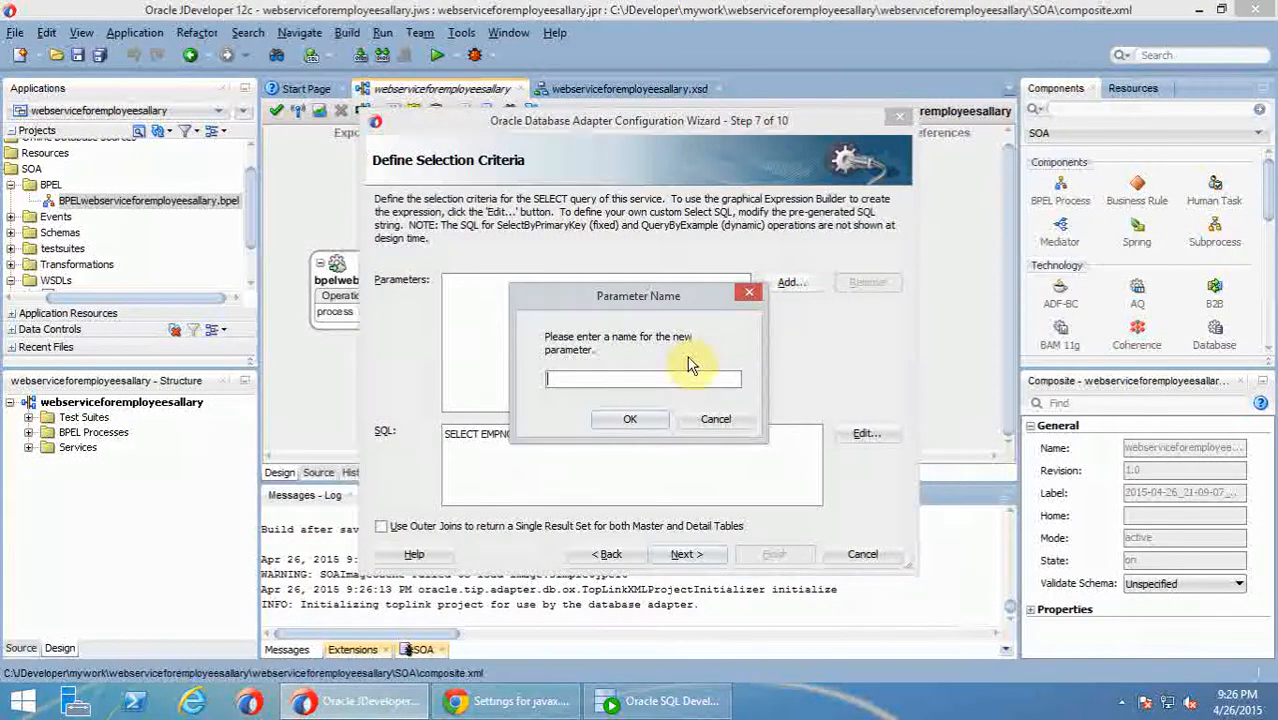
text(e)
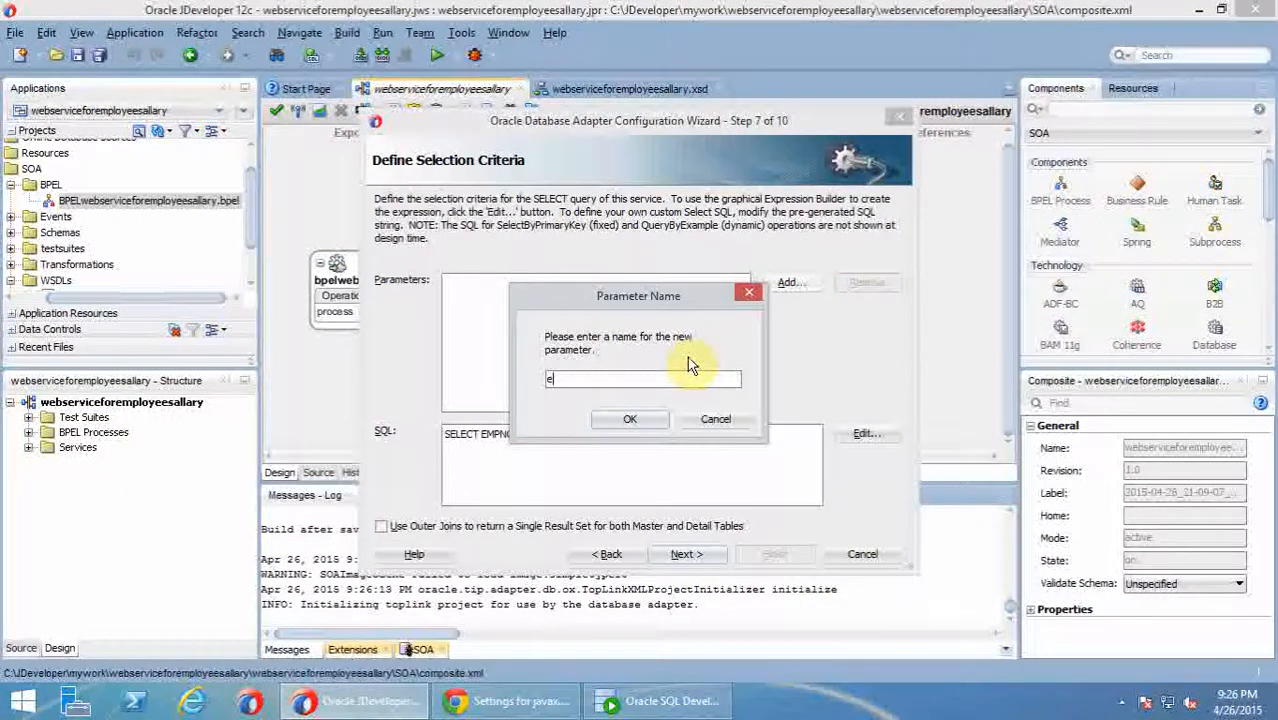
text(mp_no)
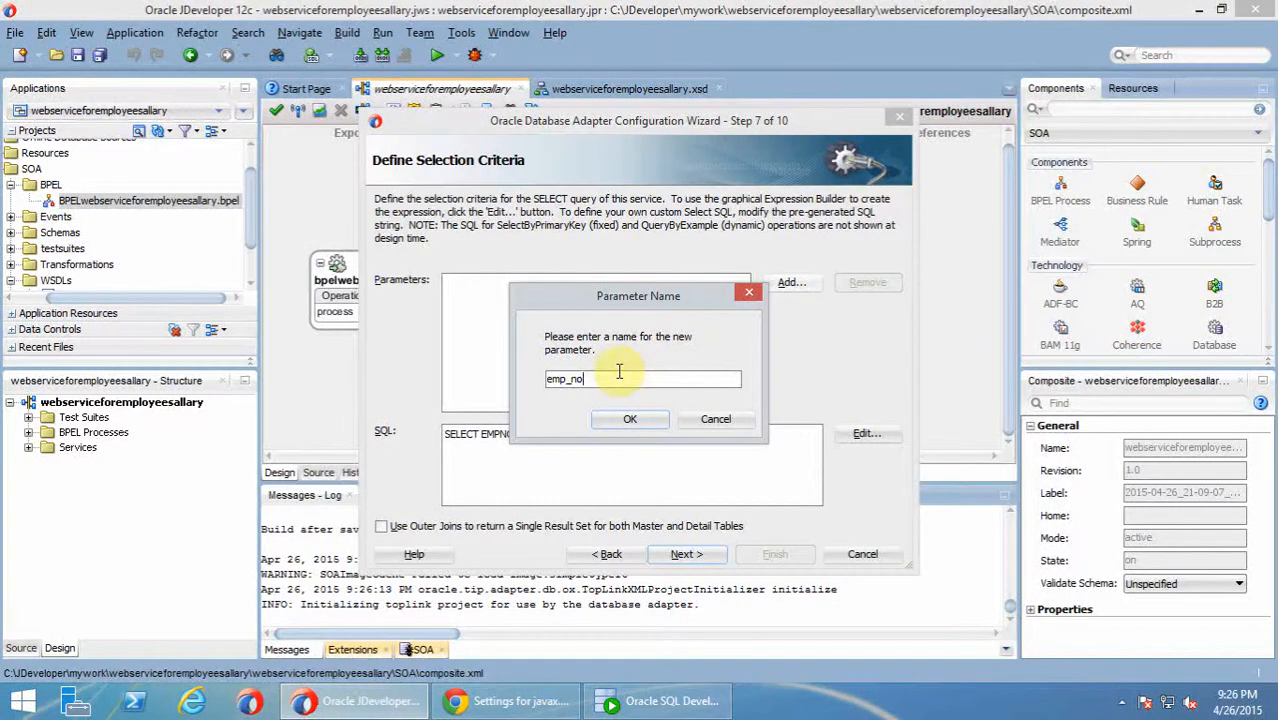
click(624, 419)
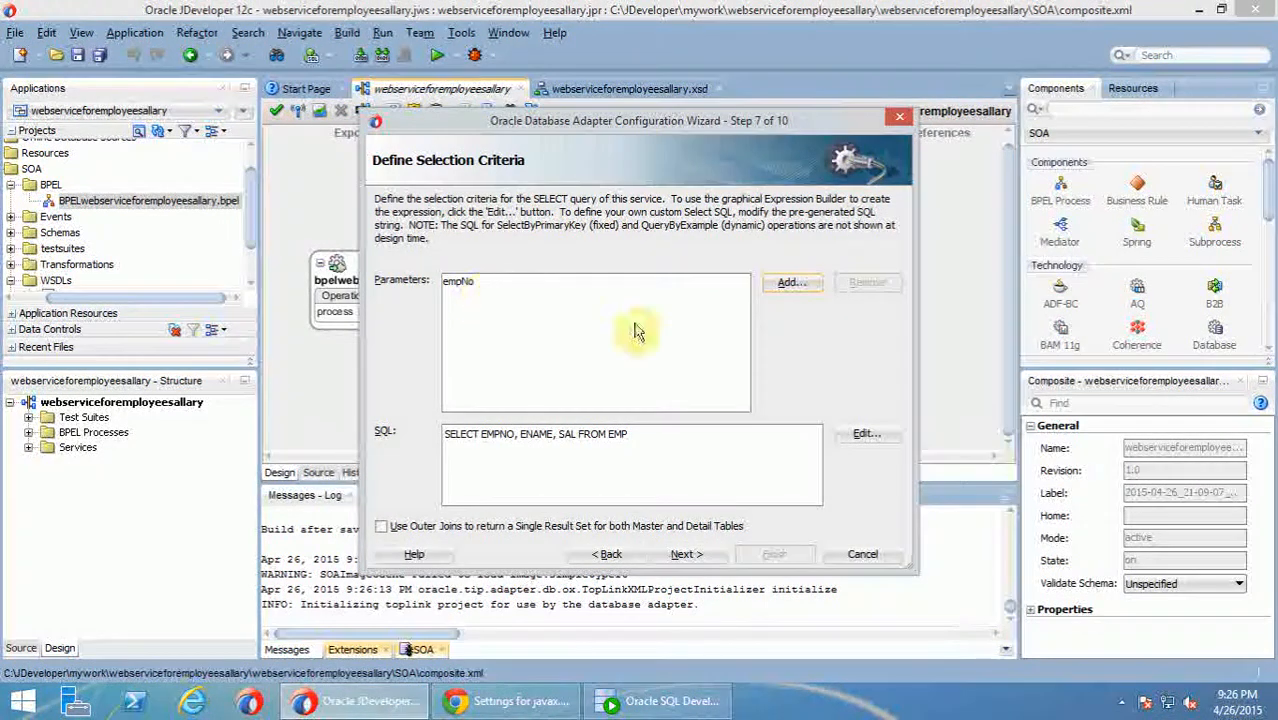
Step: Build a WHERE expression for the query in which empno is EQUAL to the empNo parameter
click(864, 437)
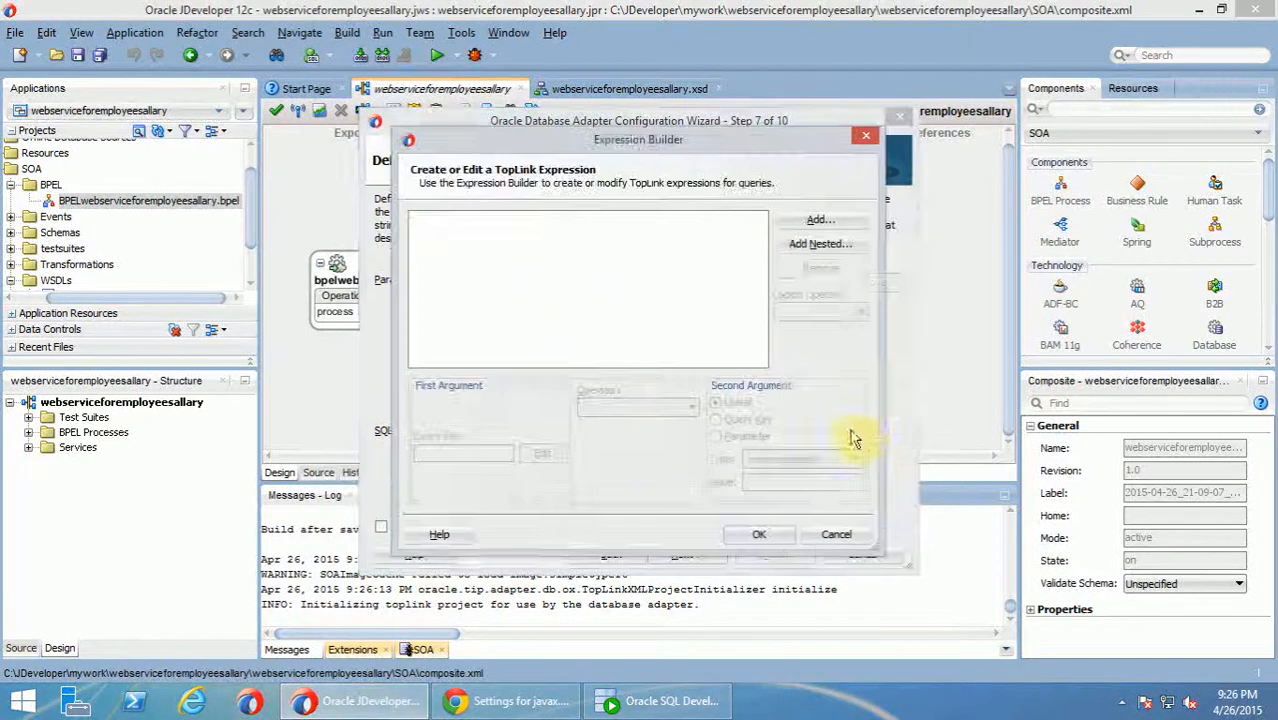
click(815, 220)
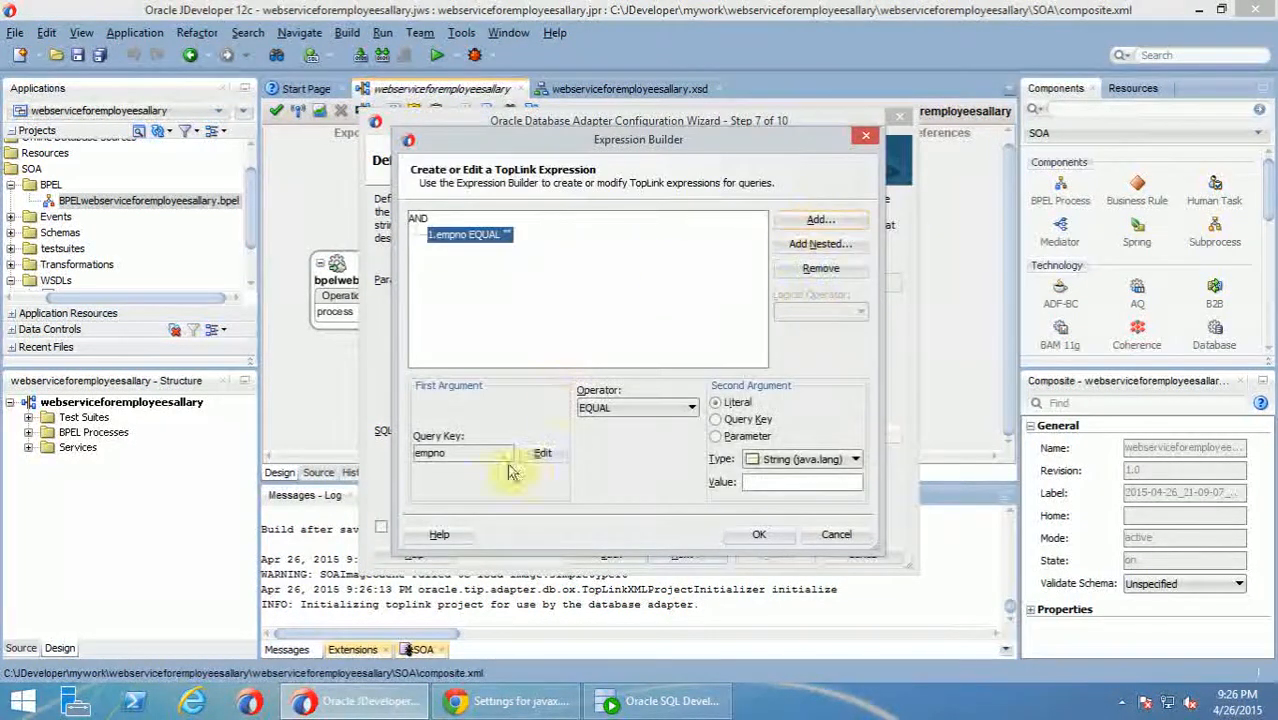
click(689, 412)
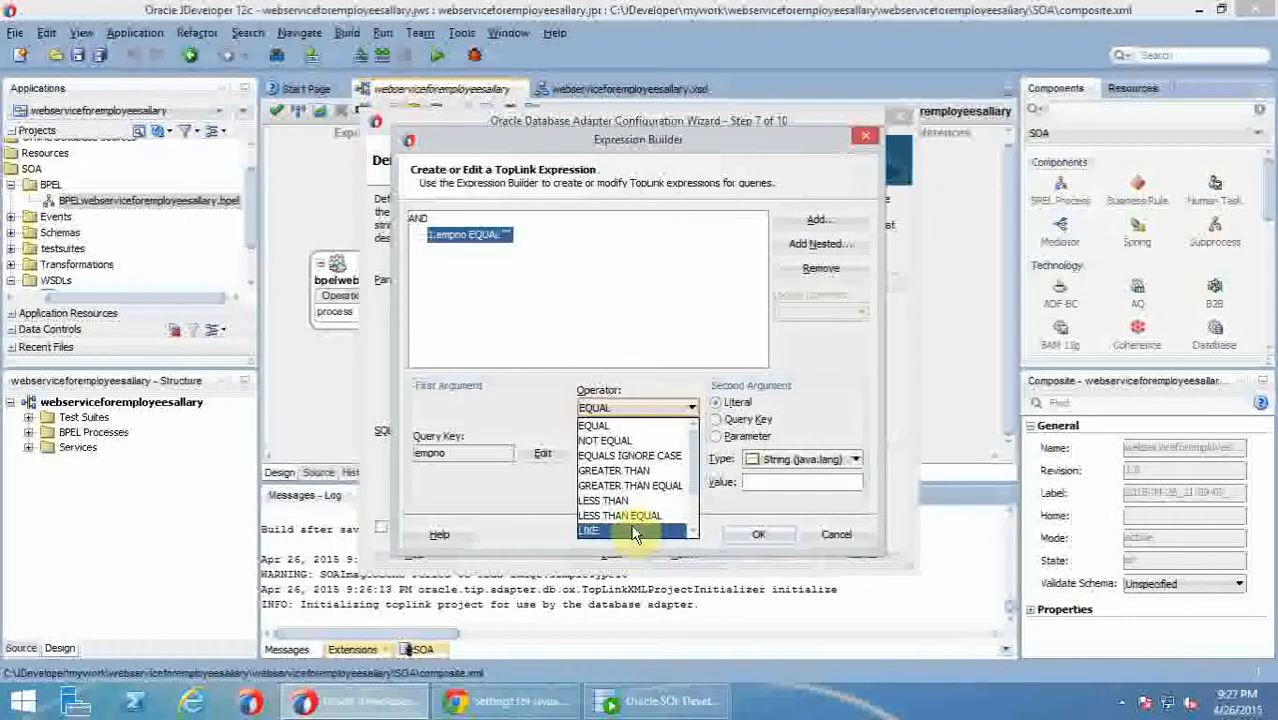
click(612, 430)
click(716, 436)
click(758, 535)
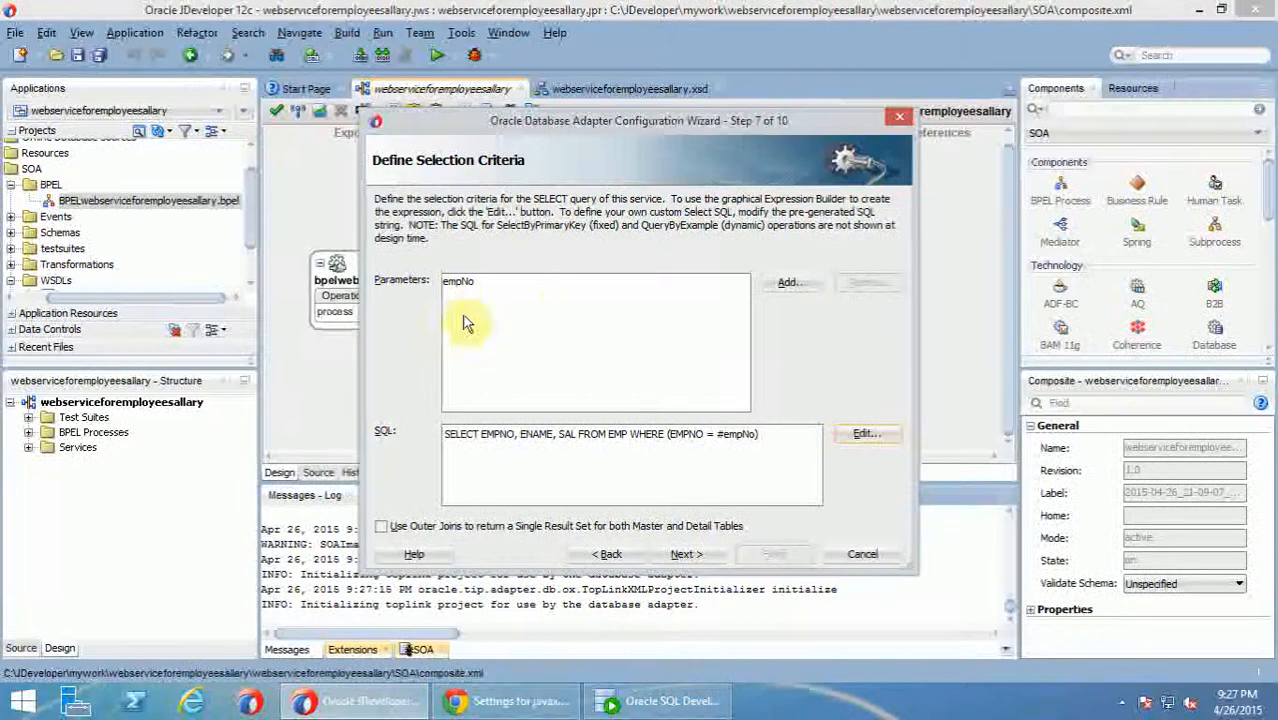
Step: Keep the default advanced options and finish the database adapter configuration
click(684, 554)
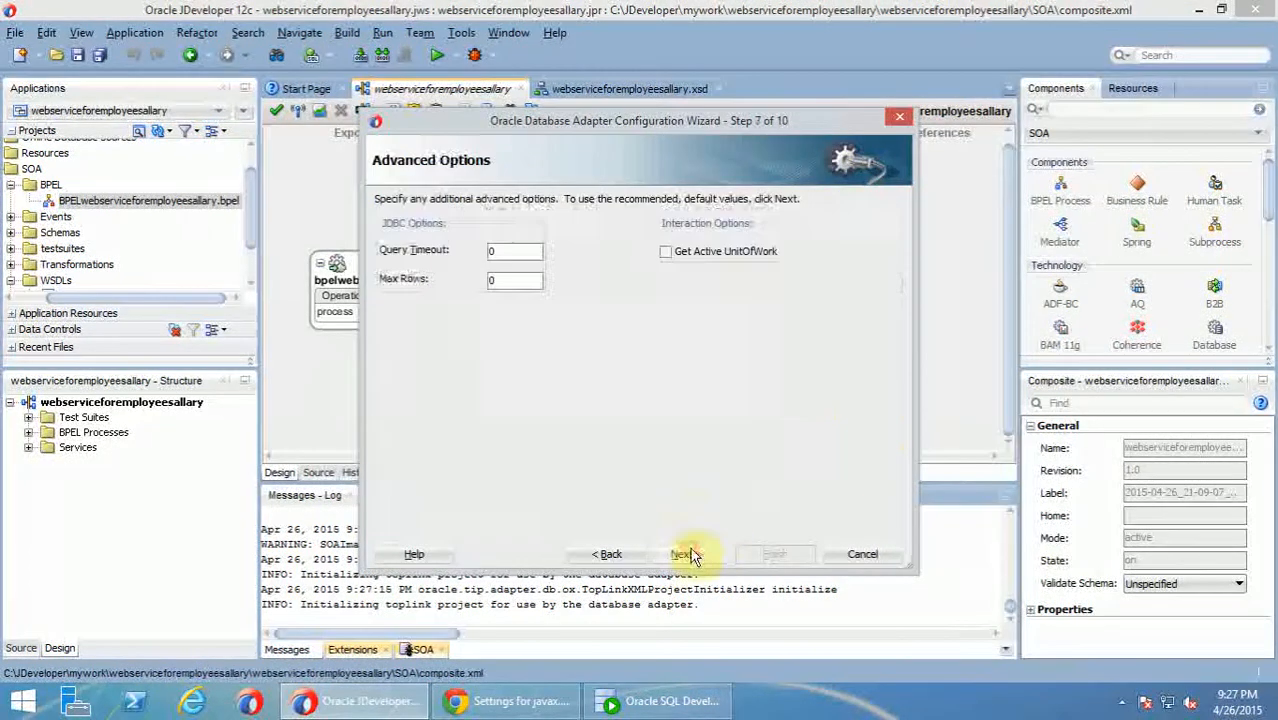
click(690, 554)
click(690, 554)
click(773, 554)
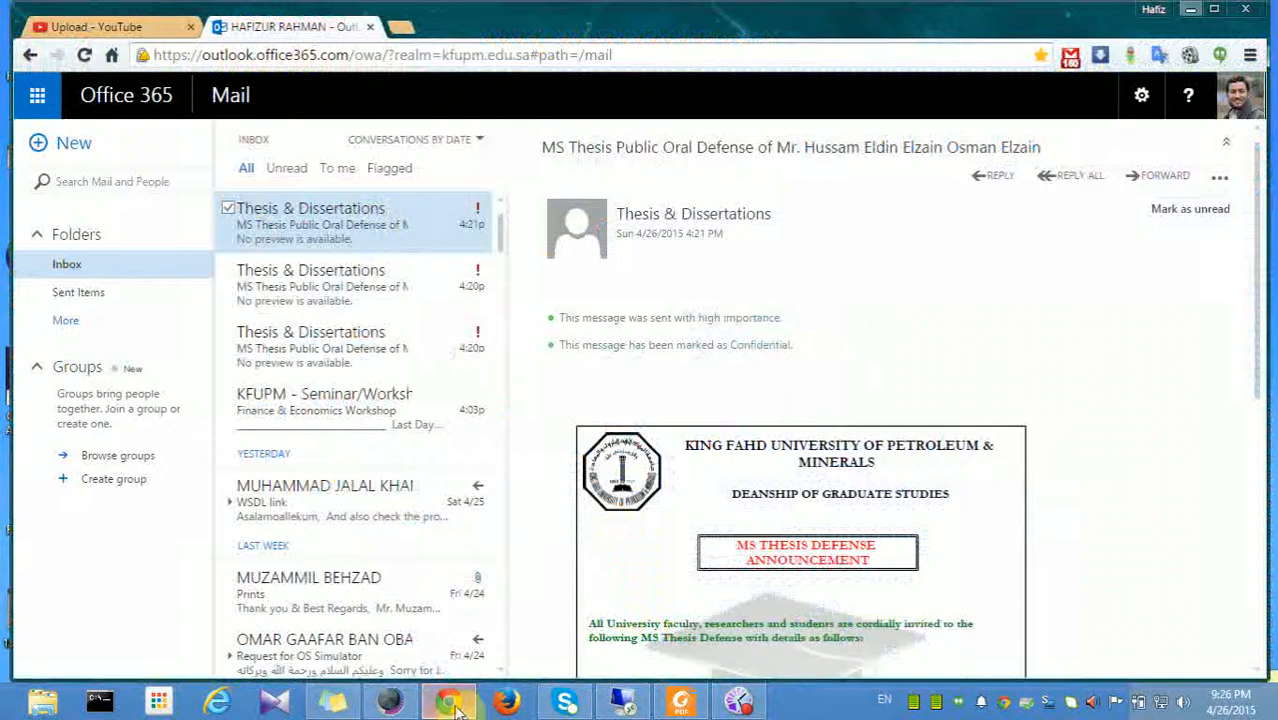
click(449, 702)
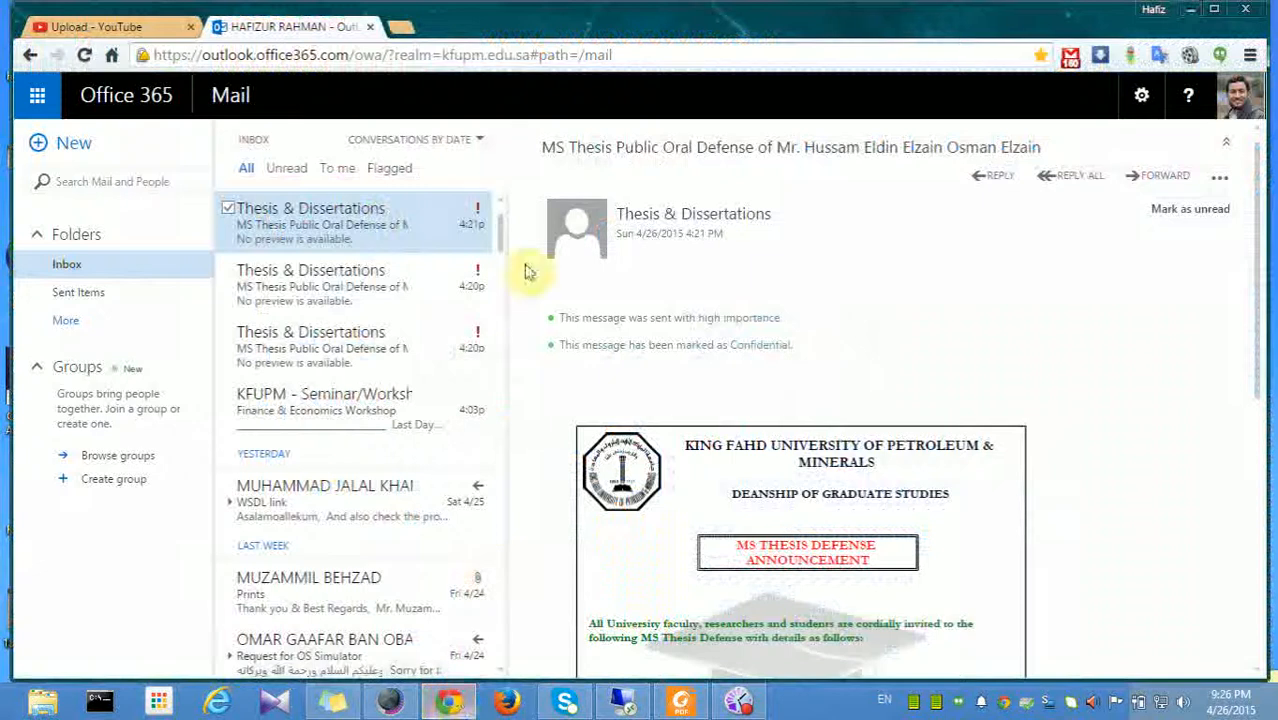
click(618, 702)
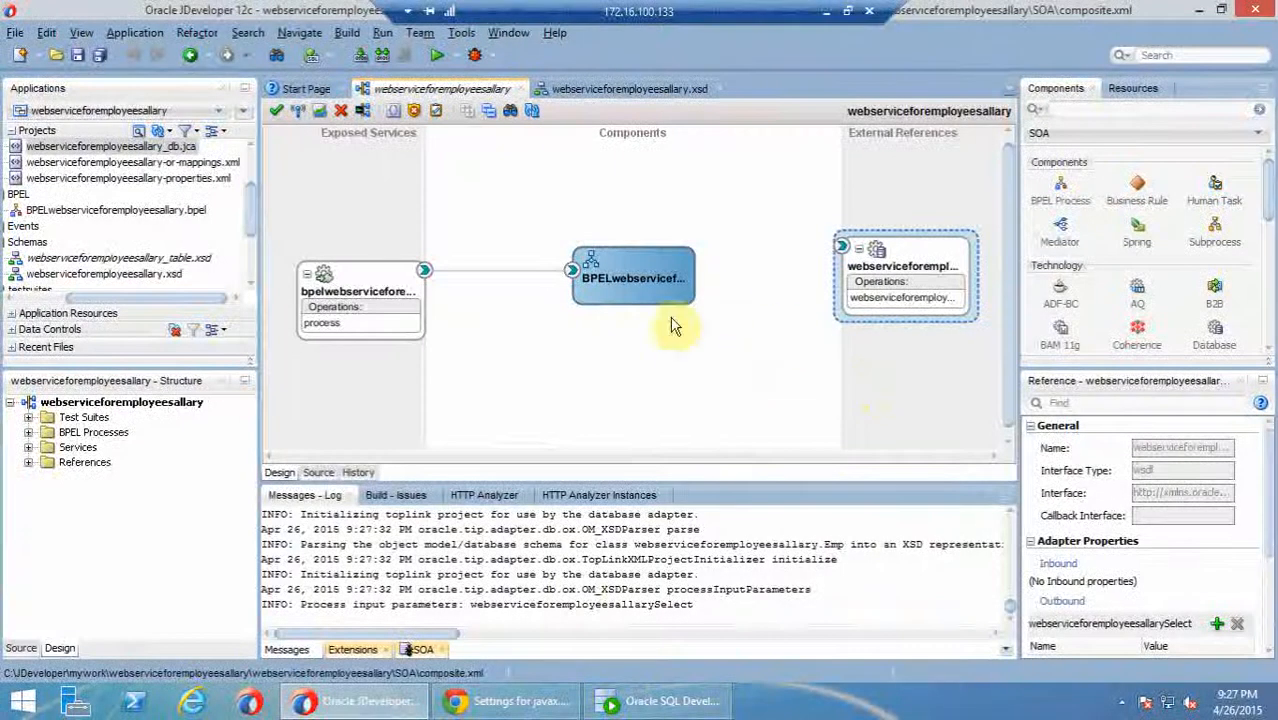
Step: Wire the BPEL process component to the database adapter reference and open the BPEL process for editing
drag(693, 293, 852, 260)
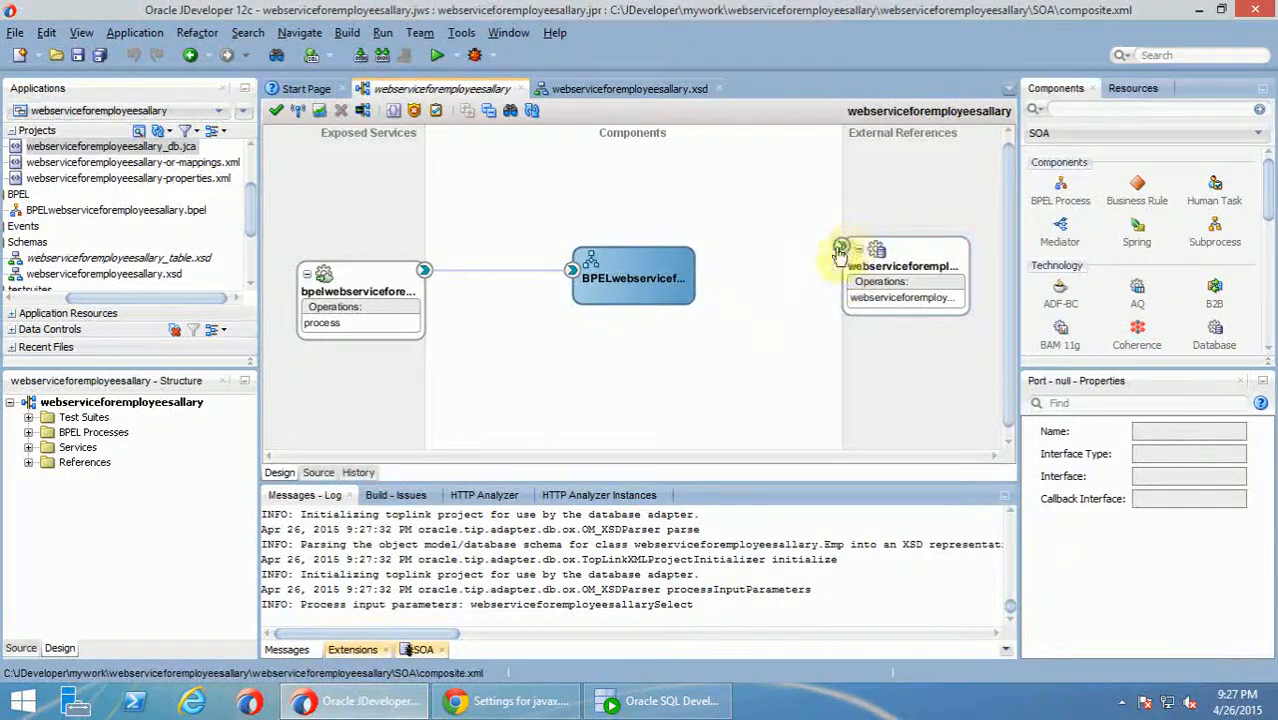
drag(693, 297, 852, 258)
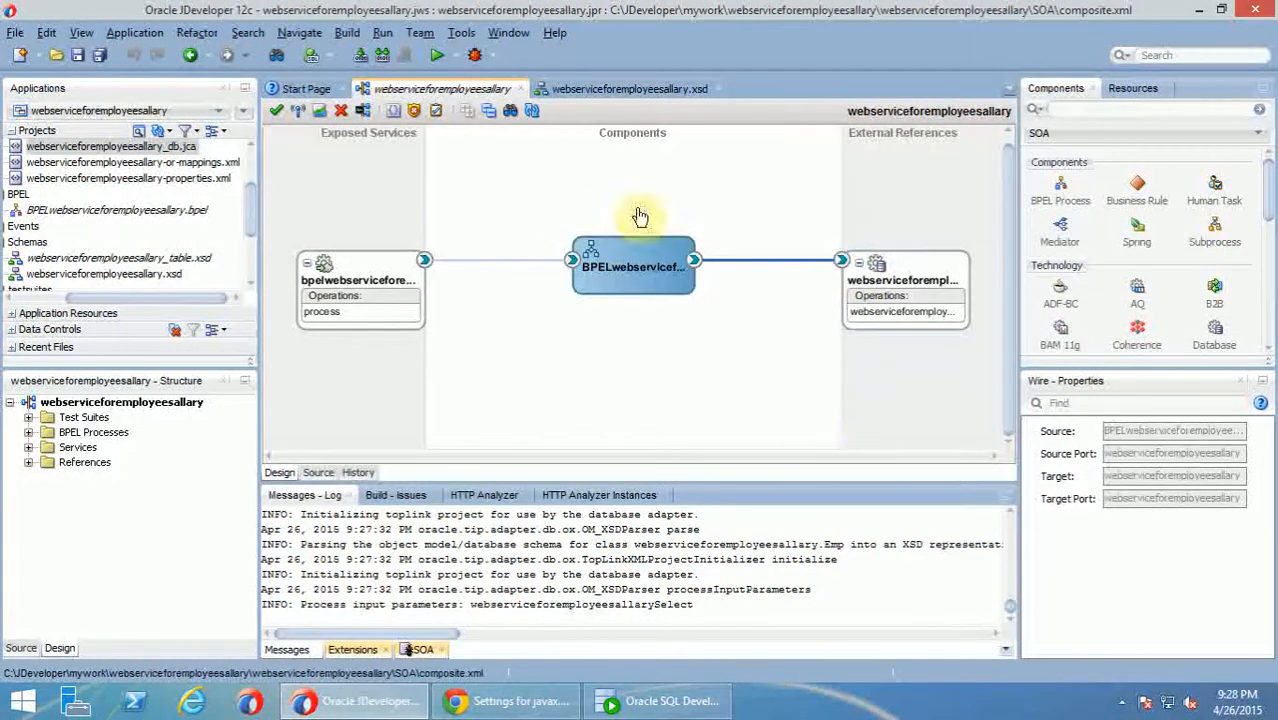
click(617, 263)
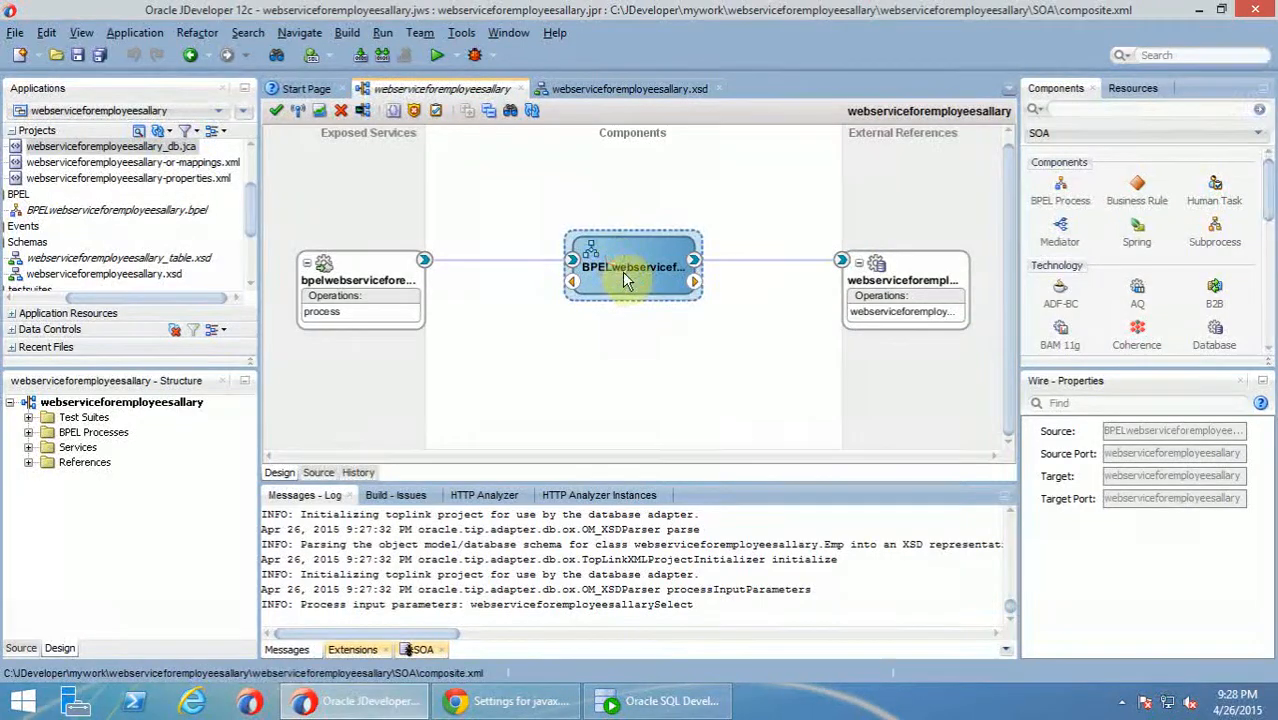
double_click(628, 285)
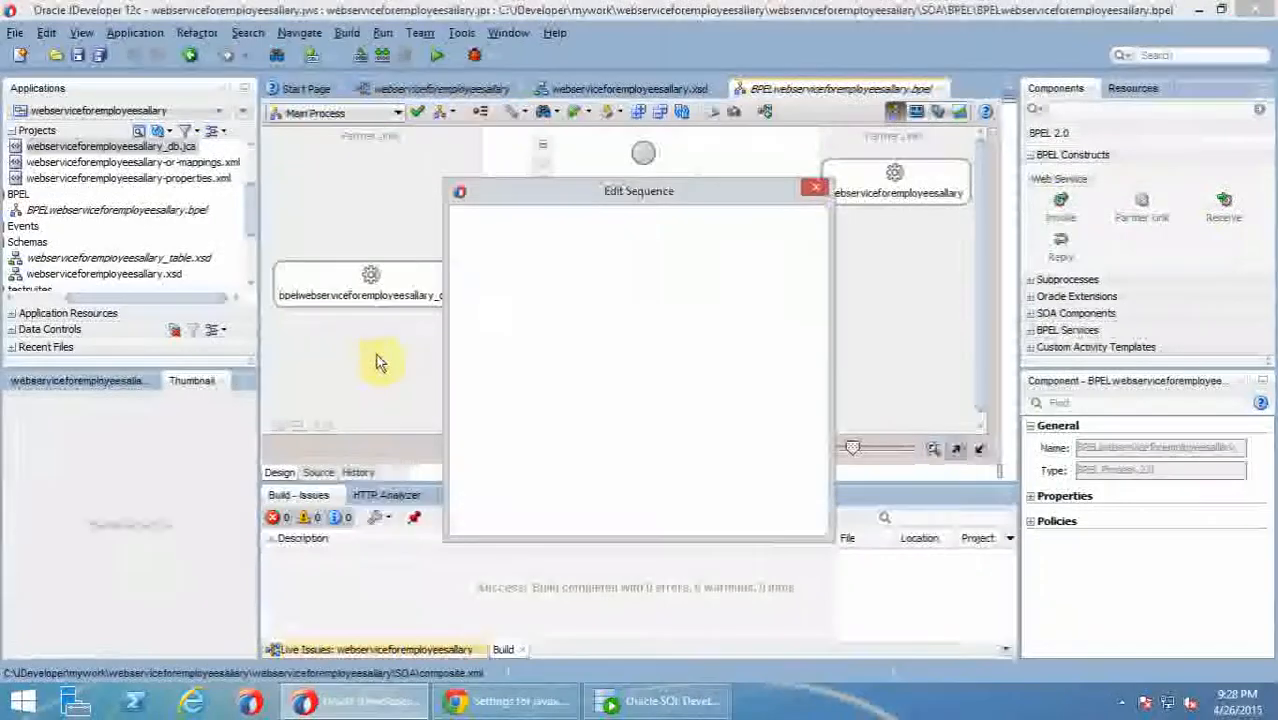
Step: Add an Invoke activity between receiveInput and replyOutput and connect it to the webserviceforemployeesallary partner link
click(812, 189)
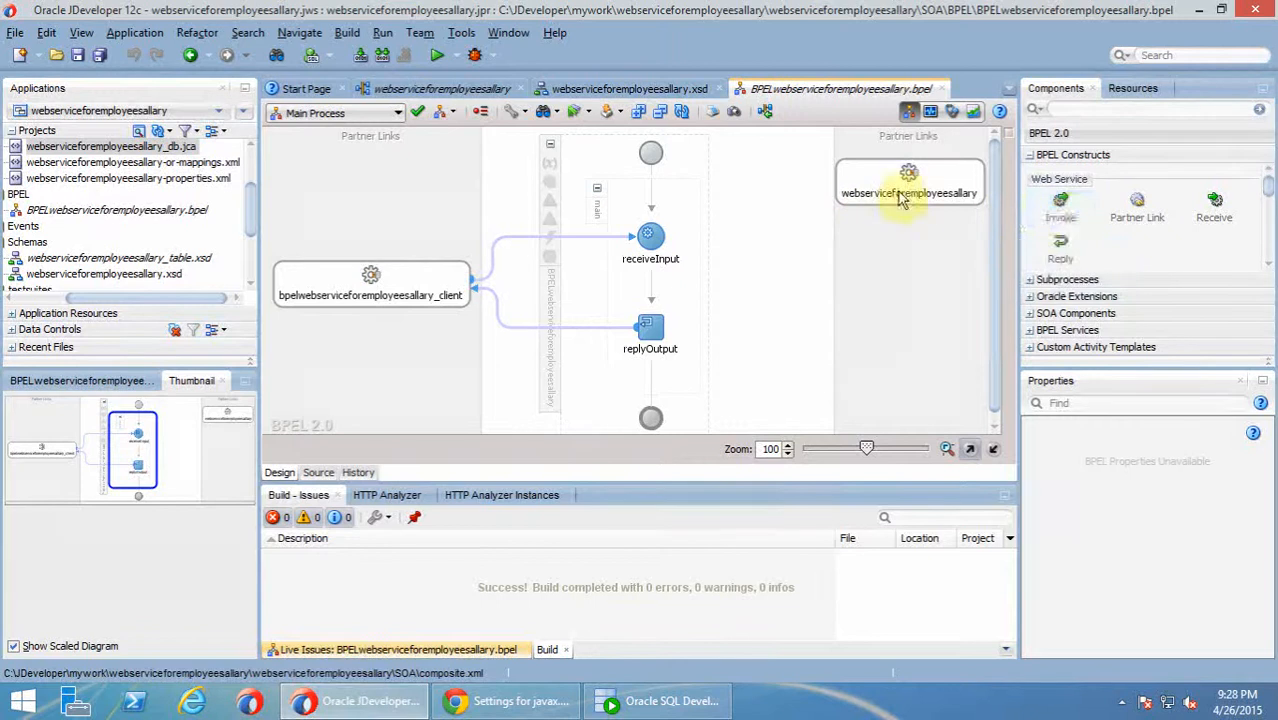
drag(1060, 208, 651, 290)
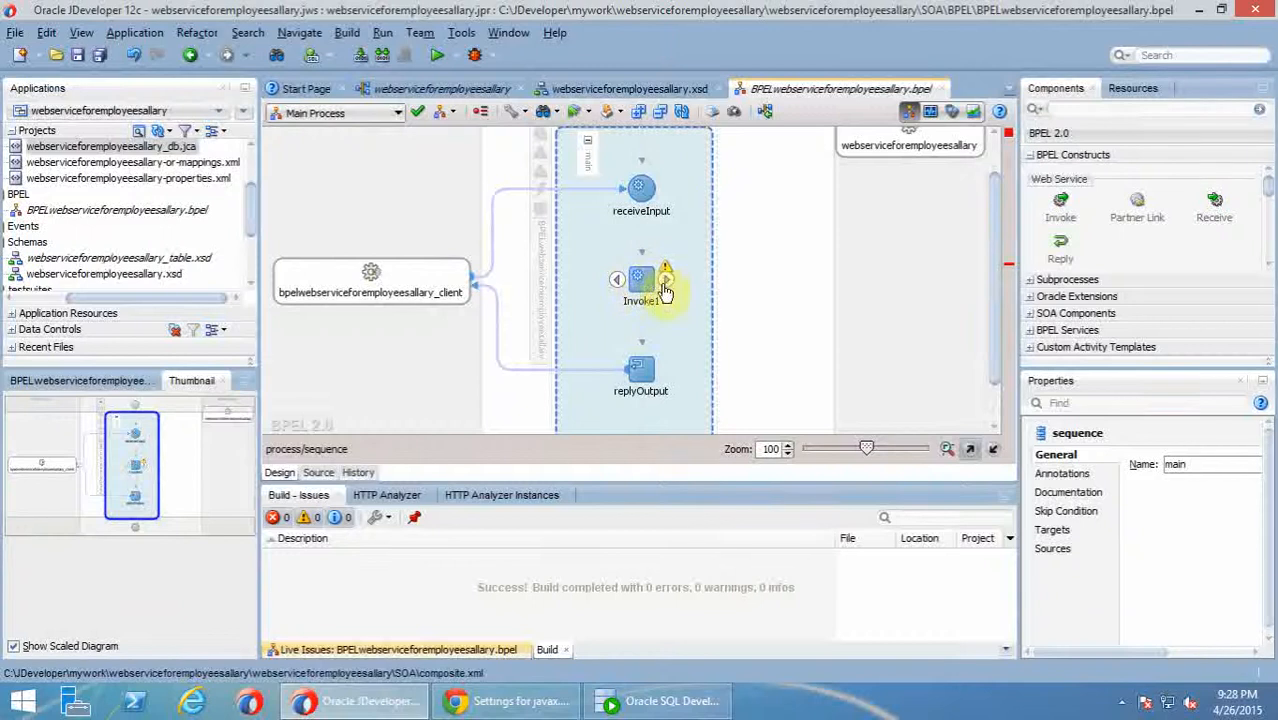
drag(668, 282, 918, 143)
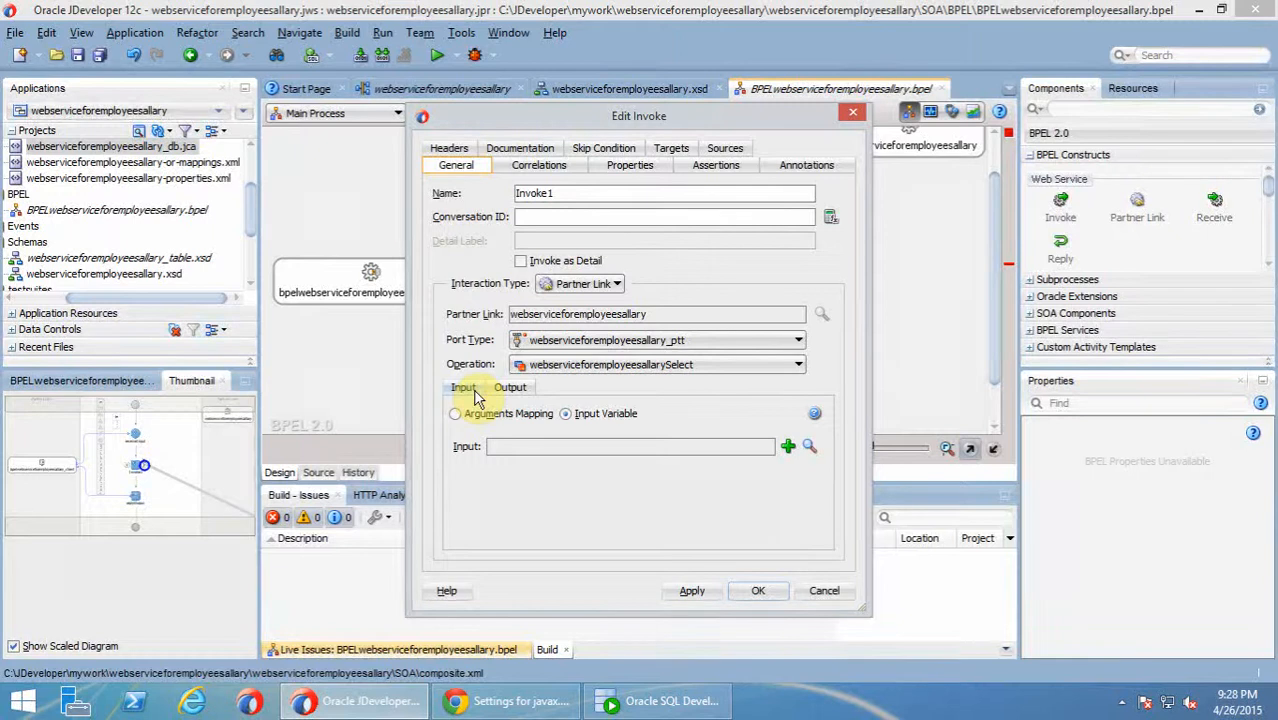
Step: Create global input and output variables with the default names for the invoke activity and apply its settings
click(788, 446)
click(734, 392)
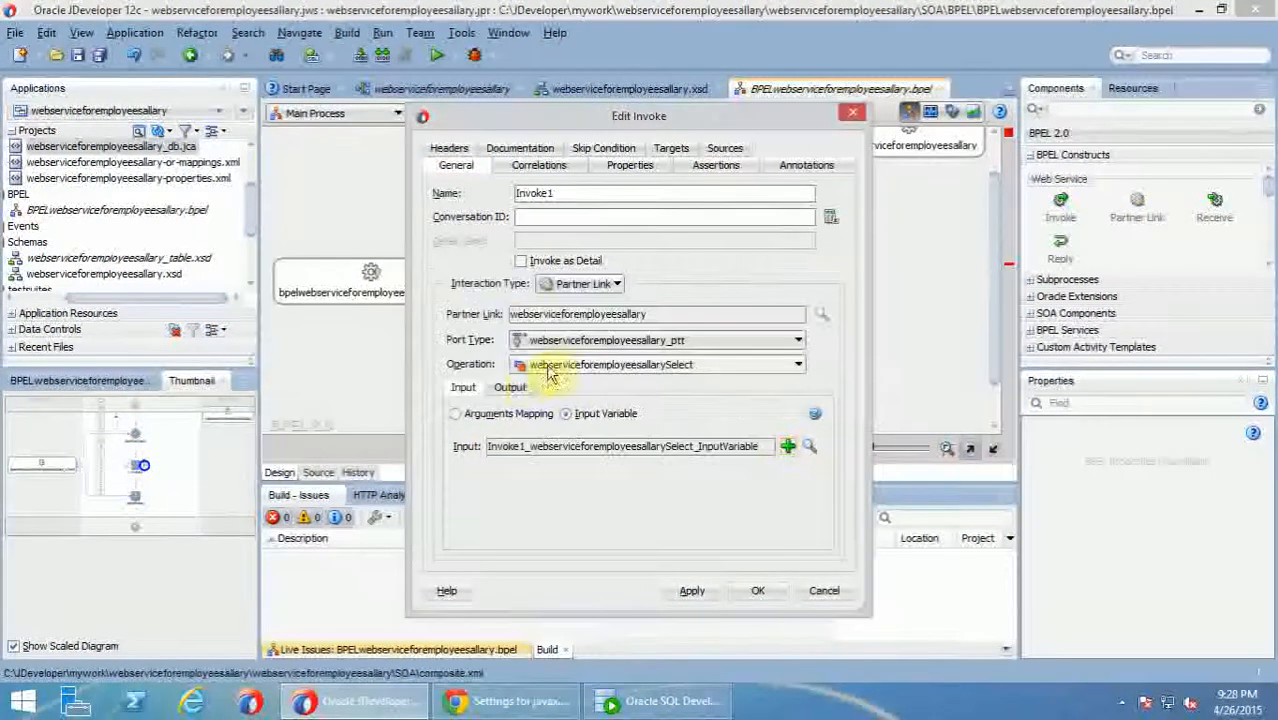
click(510, 387)
click(788, 441)
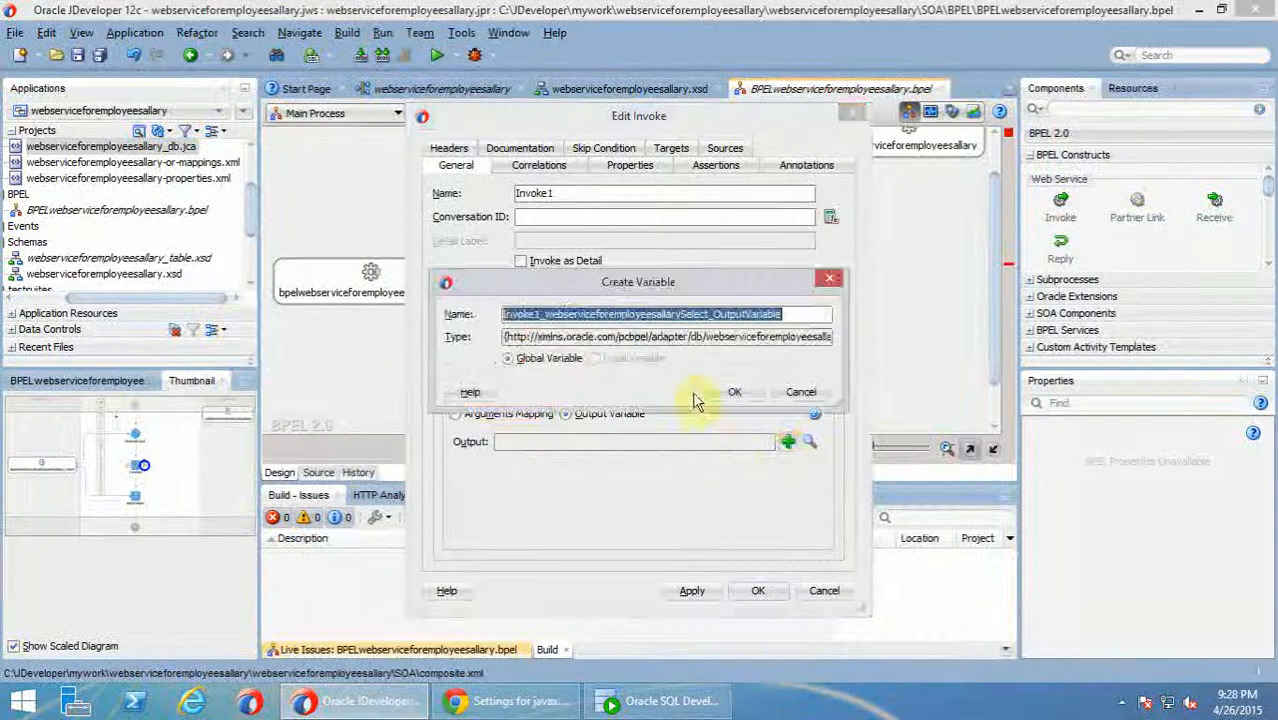
click(722, 389)
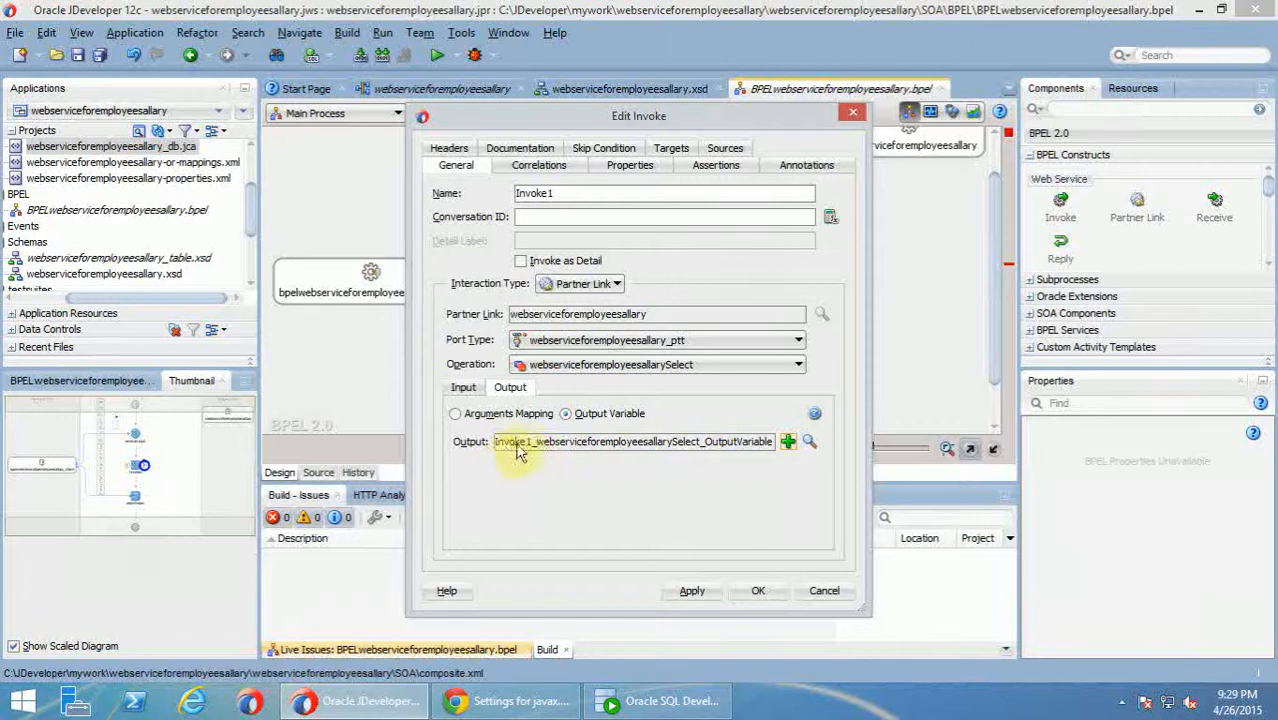
click(700, 444)
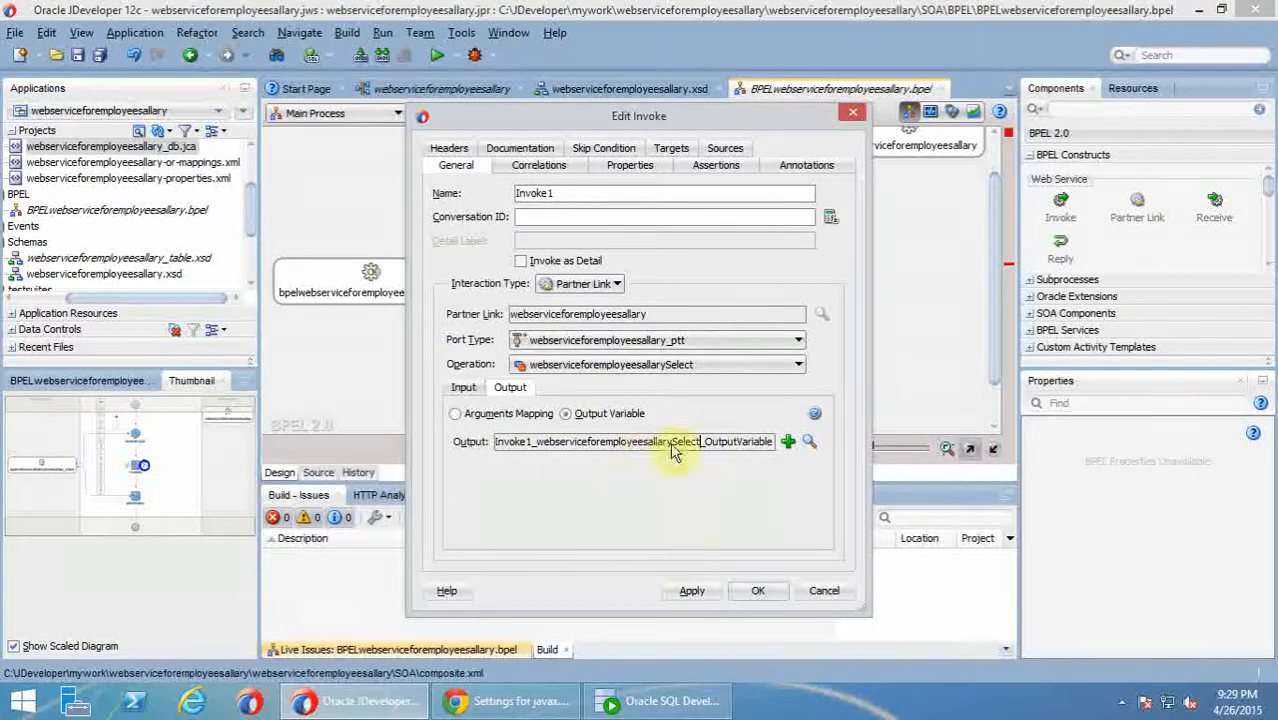
click(692, 592)
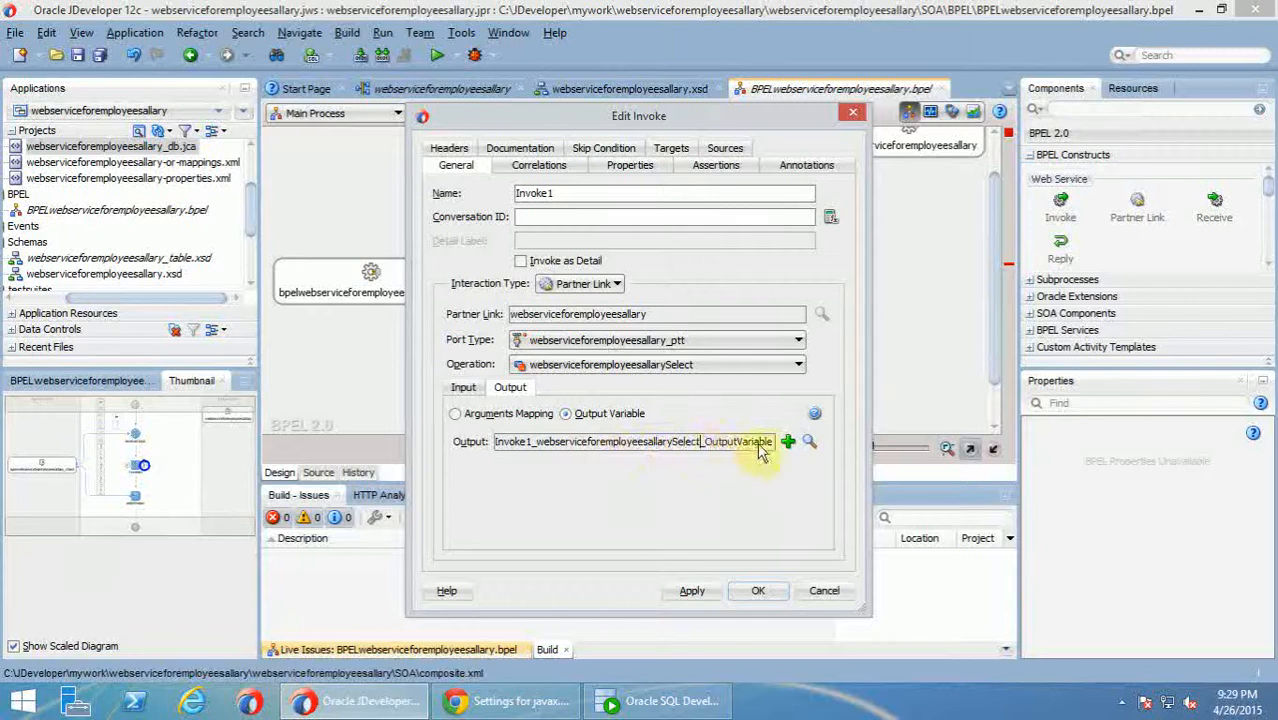
click(703, 447)
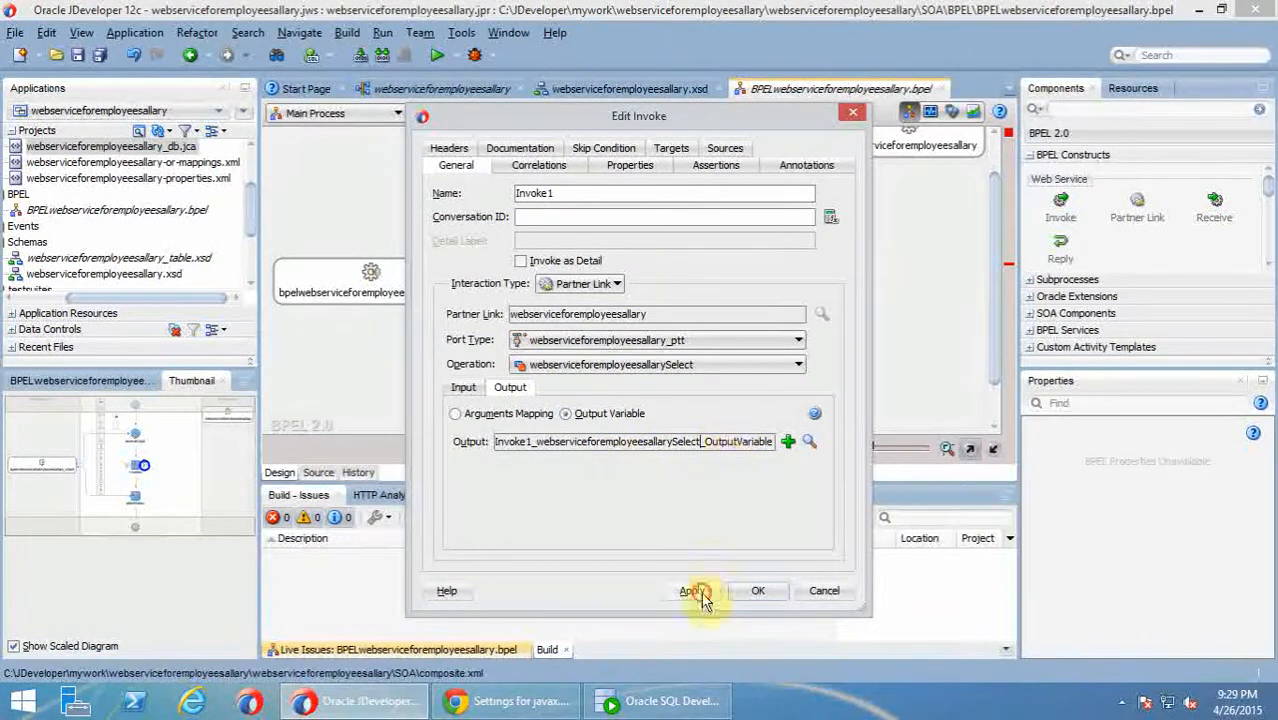
click(758, 591)
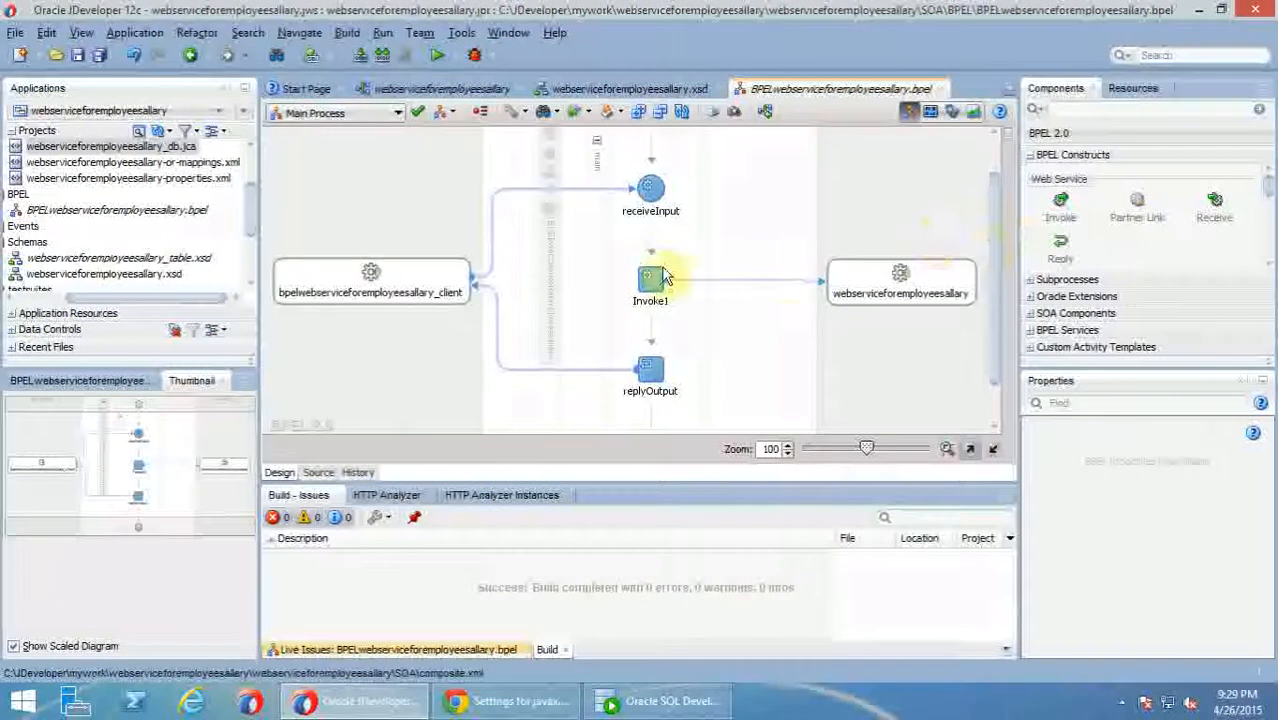
Step: Add one Assign activity between receiveInput and Invoke1 and another between Invoke1 and replyOutput
scroll(1113, 245, down, 2)
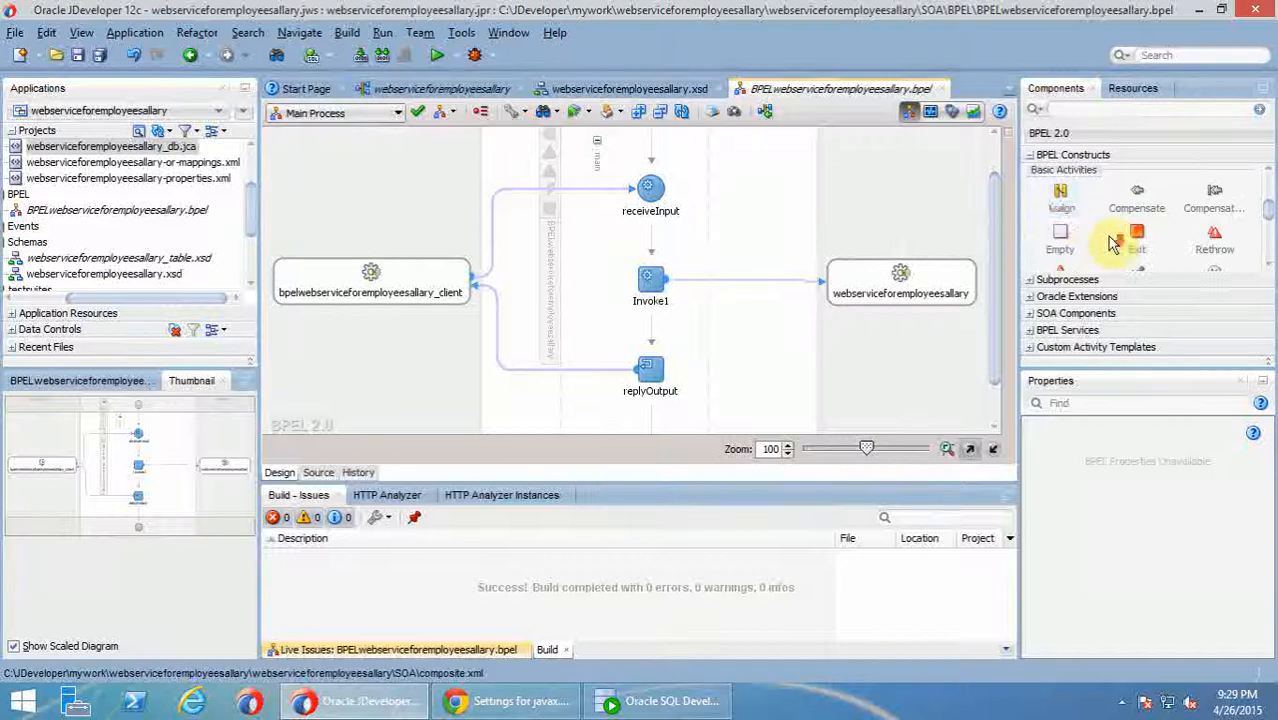
drag(1060, 200, 648, 244)
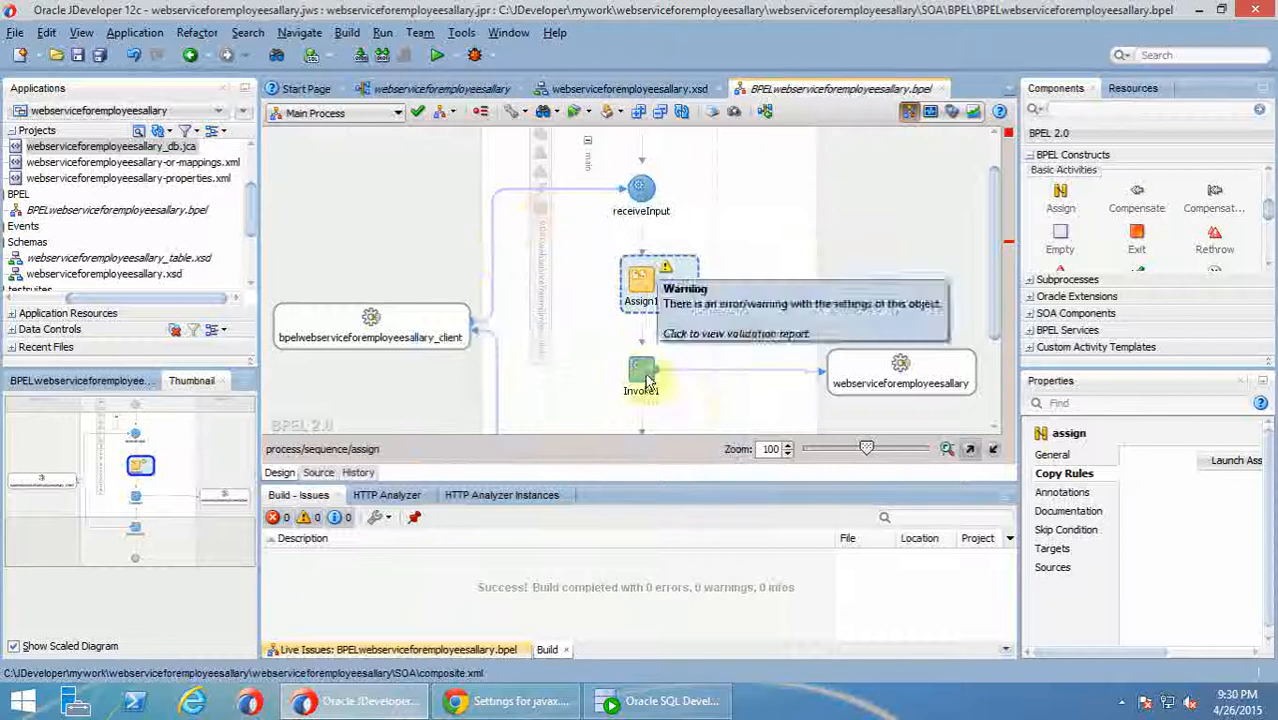
mouse_move(892, 372)
scroll(893, 325, down, 1)
drag(1063, 203, 645, 350)
scroll(662, 275, down, 1)
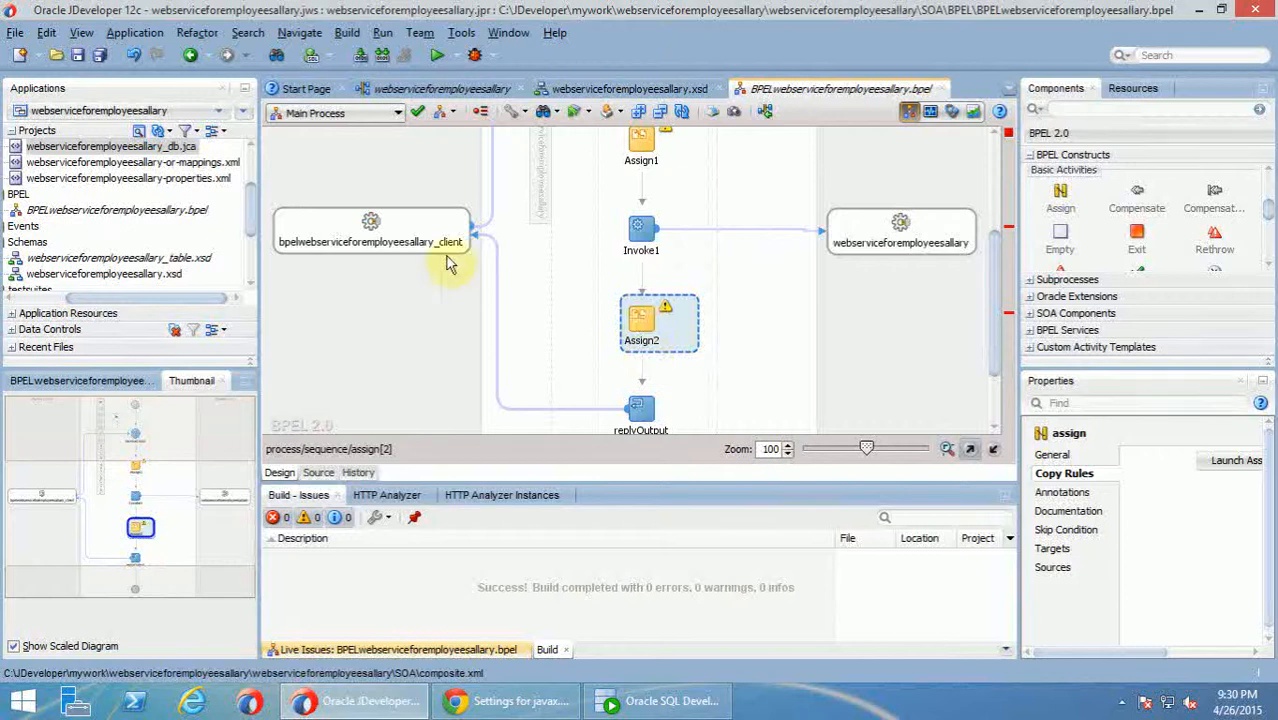
mouse_move(407, 263)
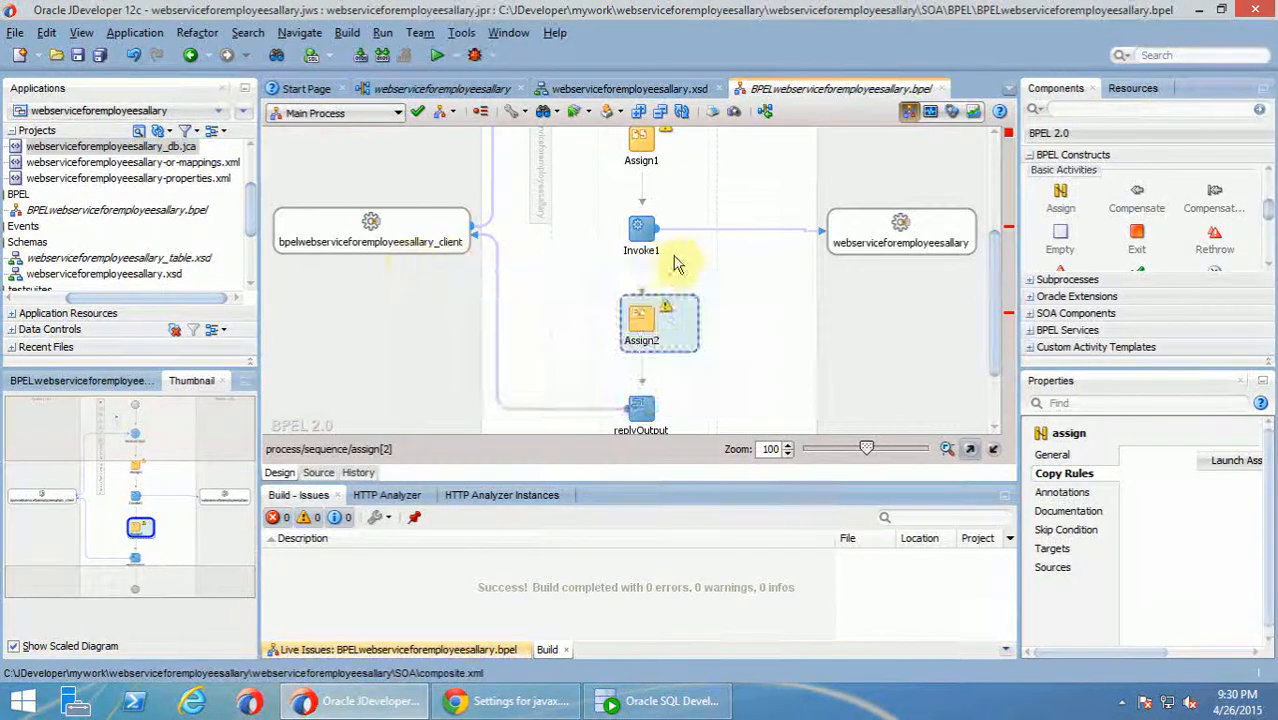
scroll(693, 214, up, 3)
mouse_move(1011, 235)
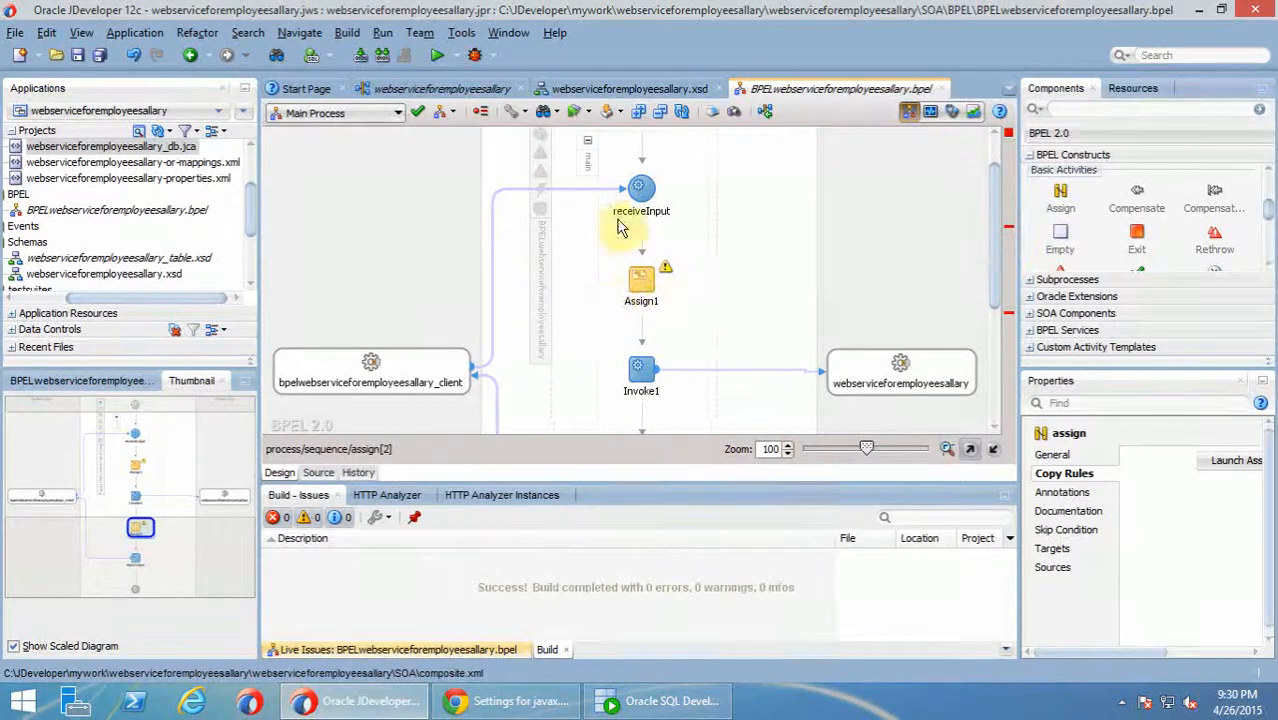
mouse_move(648, 710)
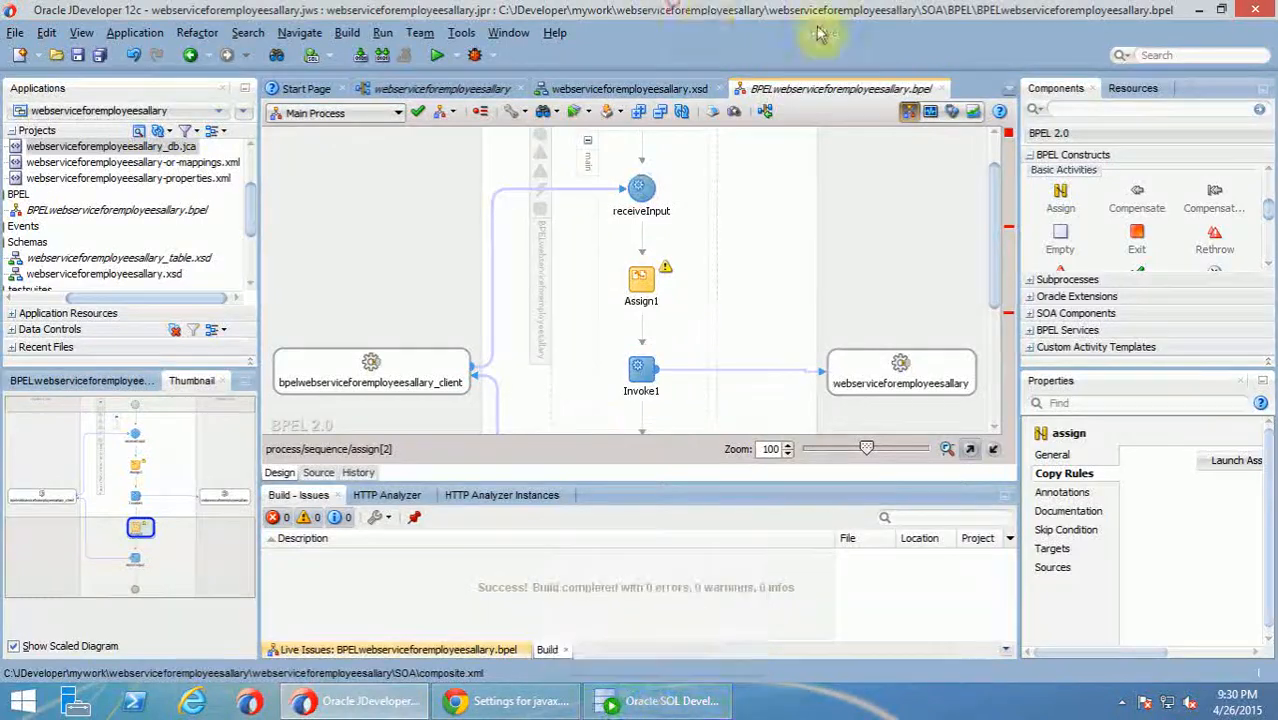
mouse_move(828, 10)
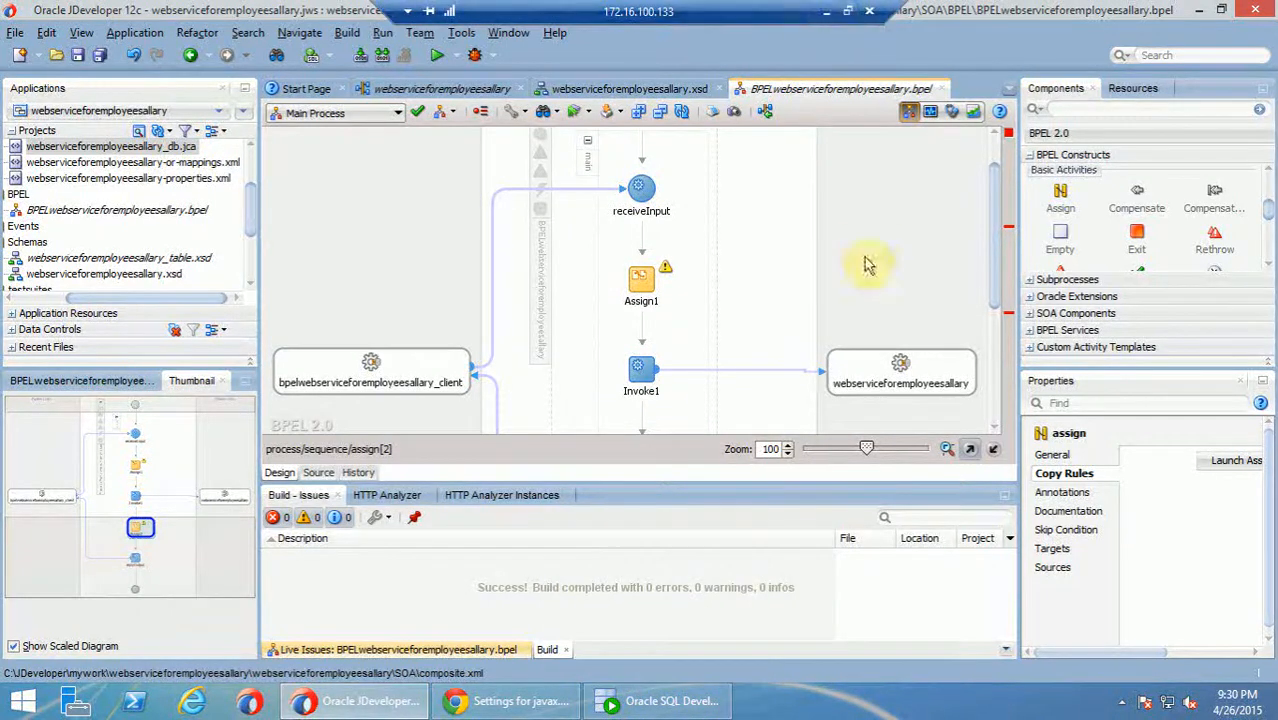
click(361, 248)
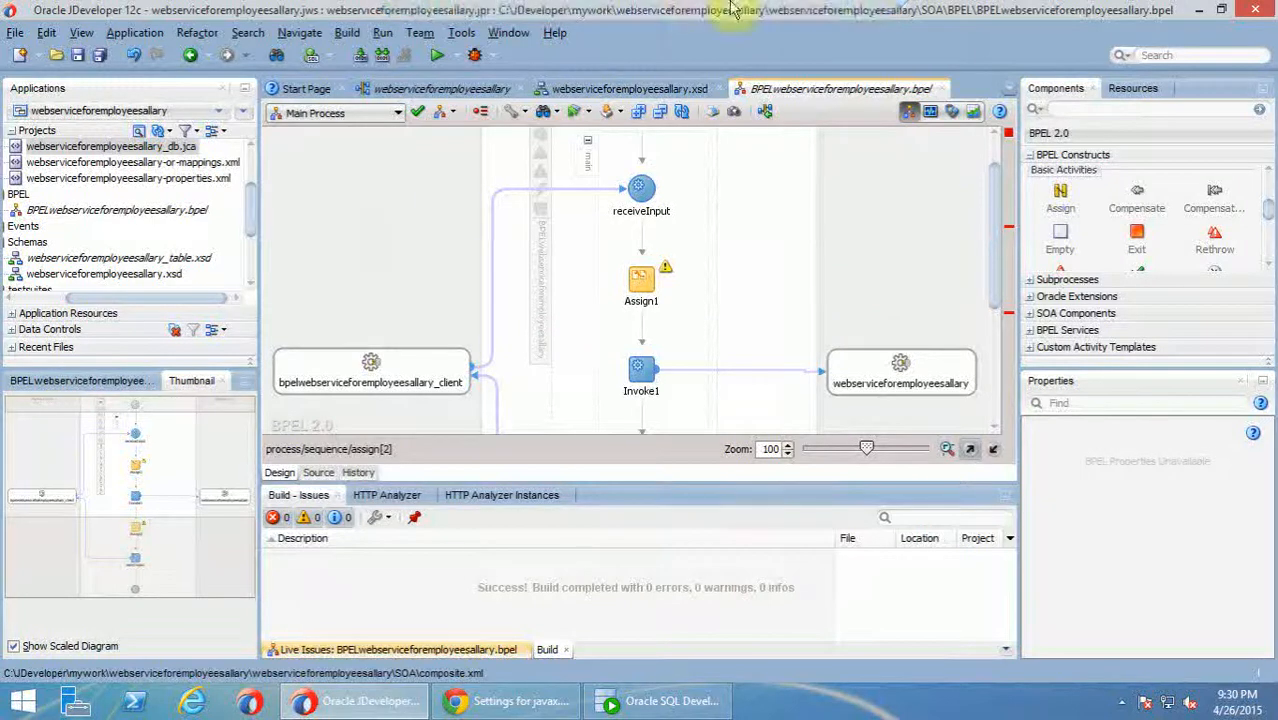
click(827, 14)
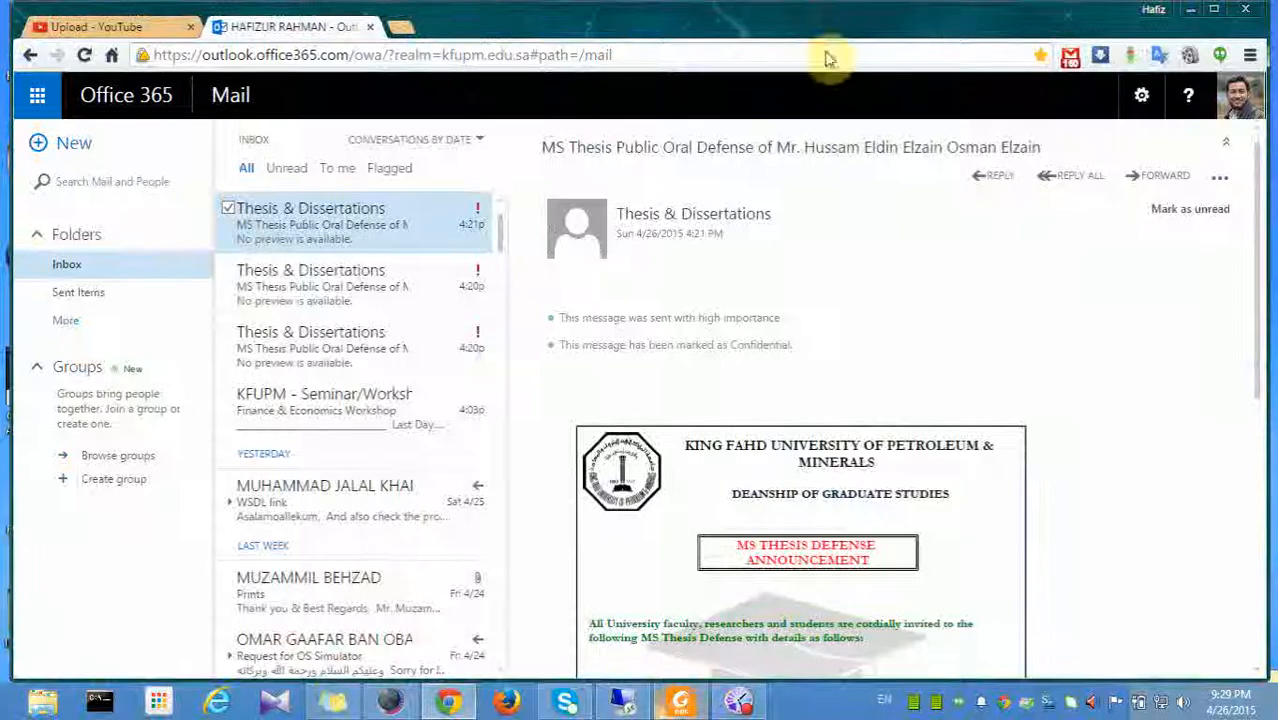
click(738, 700)
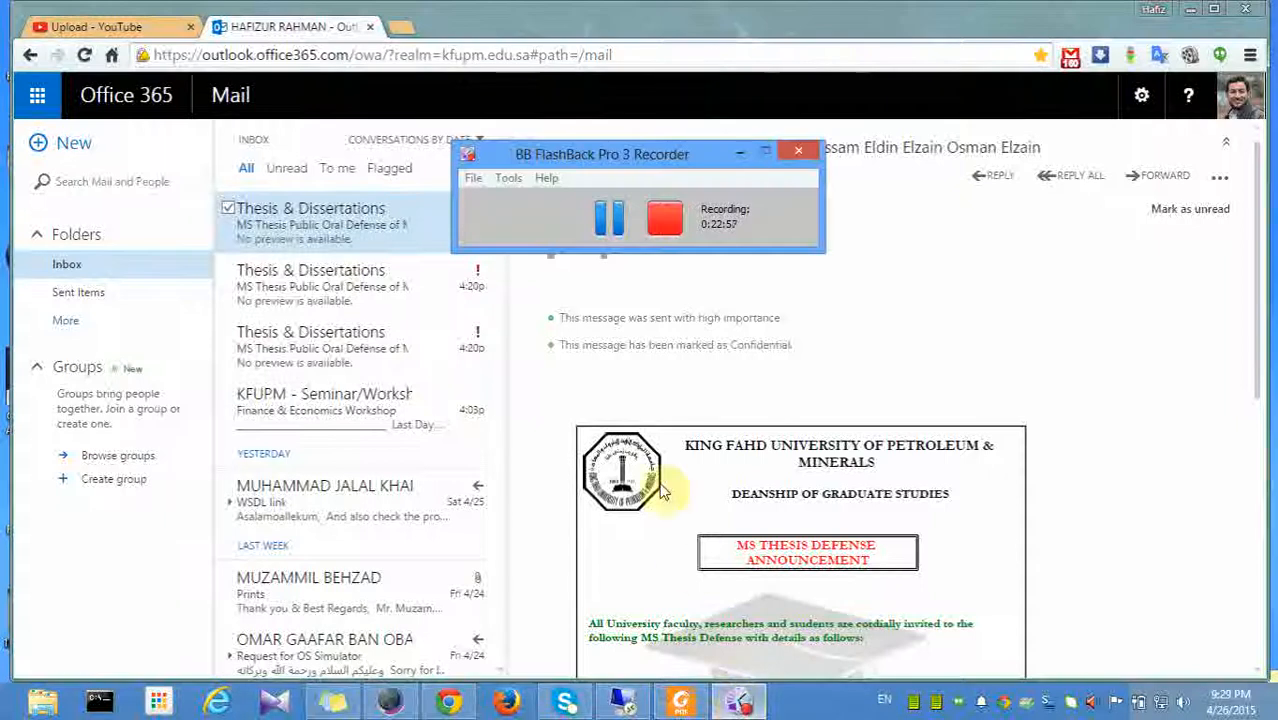